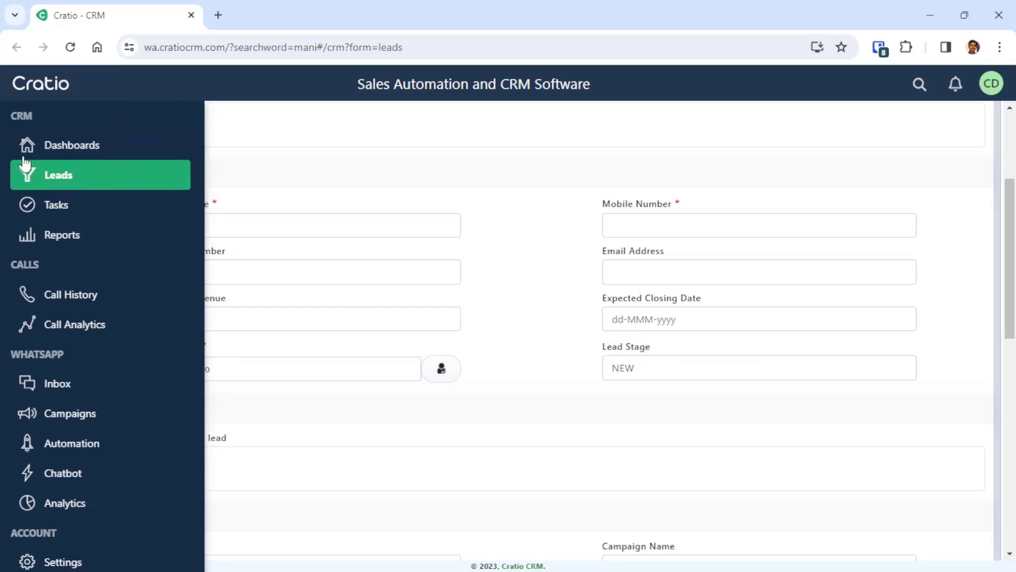
Leave the blank lead form for the Leads list and go to CRM Settings
{"action": "left_click", "coordinate": [58, 175]}
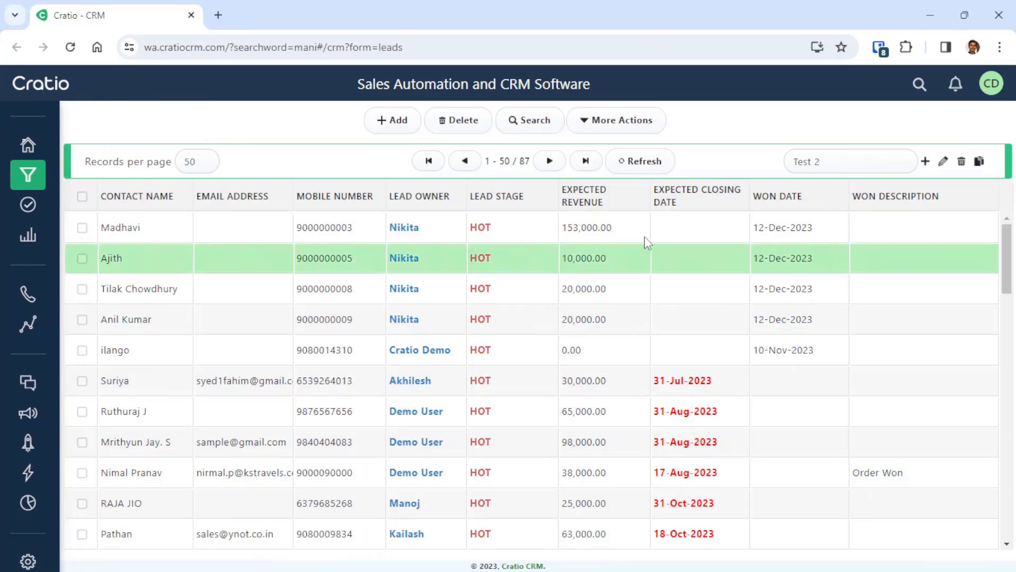
{"action": "mouse_move", "coordinate": [47, 481]}
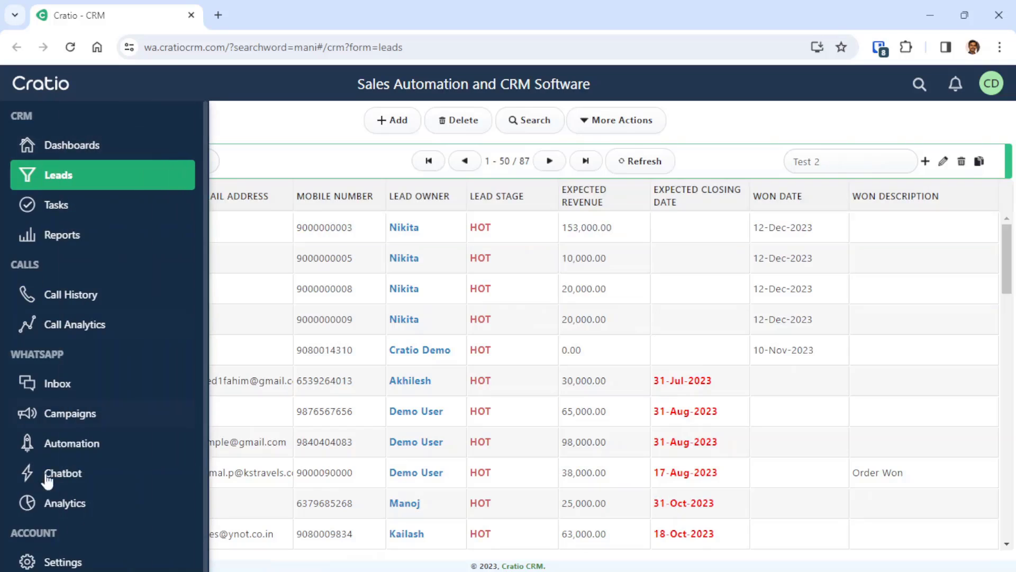
{"action": "left_click", "coordinate": [69, 564]}
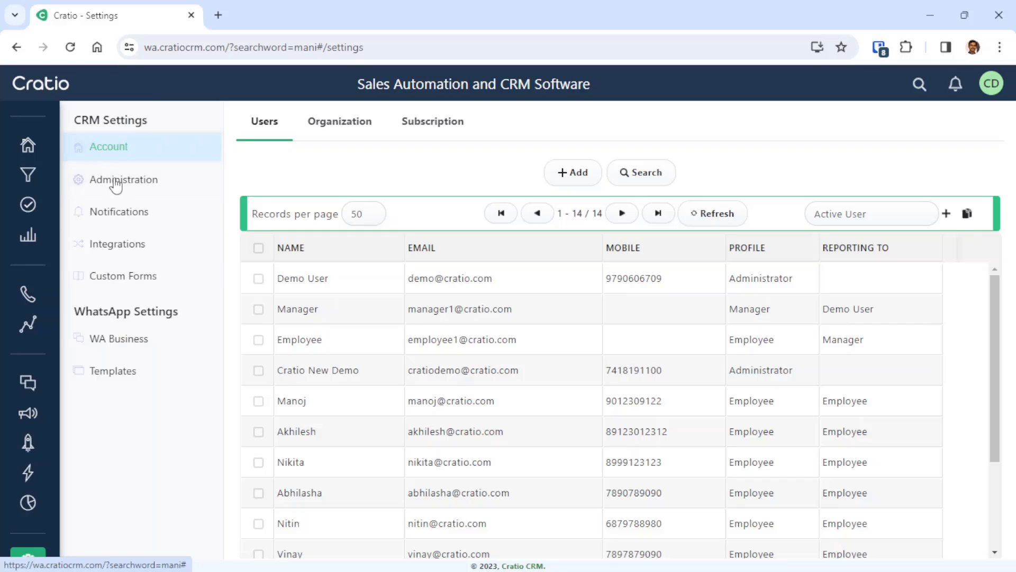
Open Administration's Field Customization page and review the Leads form groups
{"action": "left_click", "coordinate": [112, 176]}
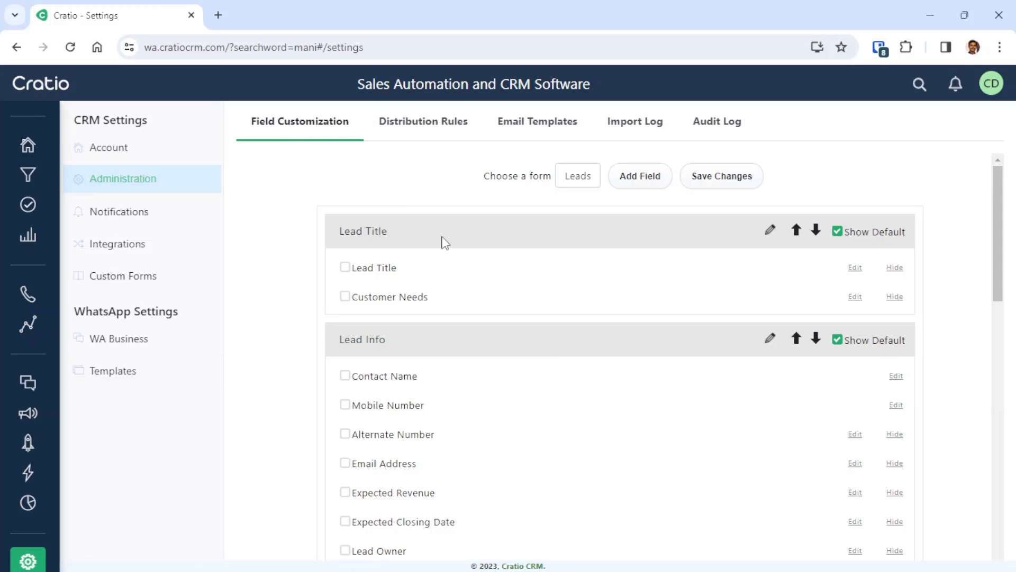
{"action": "scroll", "coordinate": [707, 339], "scroll_direction": "down", "scroll_amount": 10}
{"action": "scroll", "coordinate": [720, 393], "scroll_direction": "down", "scroll_amount": 6}
{"action": "scroll", "coordinate": [728, 395], "scroll_direction": "up", "scroll_amount": 15}
{"action": "scroll", "coordinate": [731, 395], "scroll_direction": "up", "scroll_amount": 1}
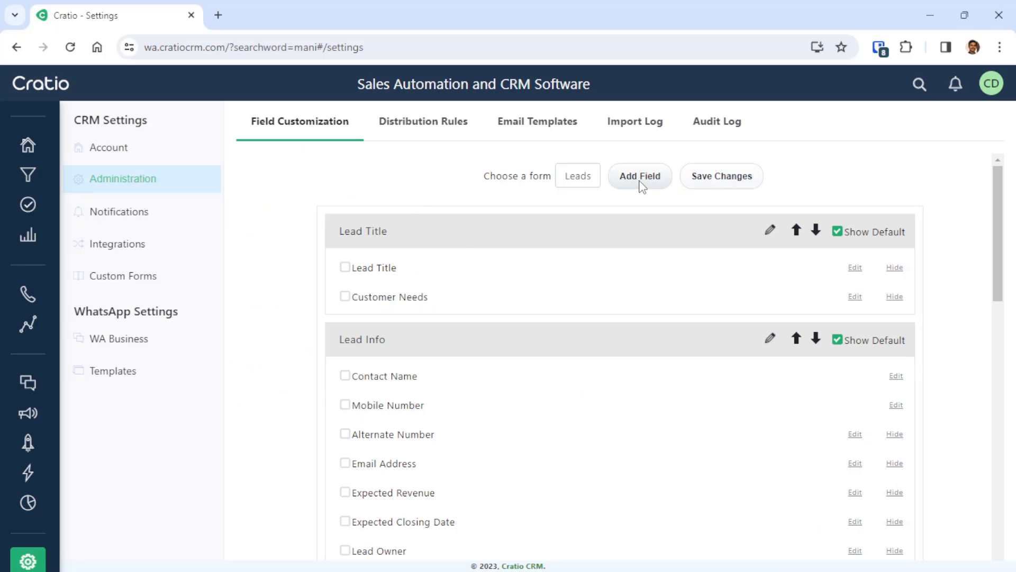
Start a new Leads field named City1 and check the available Group options
{"action": "left_click", "coordinate": [641, 177]}
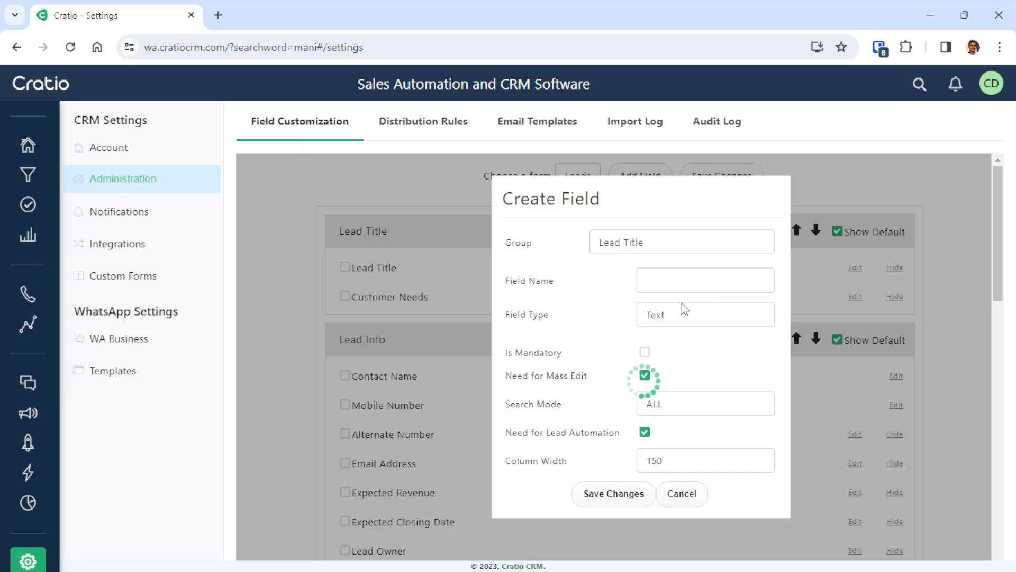
{"action": "left_click", "coordinate": [664, 284]}
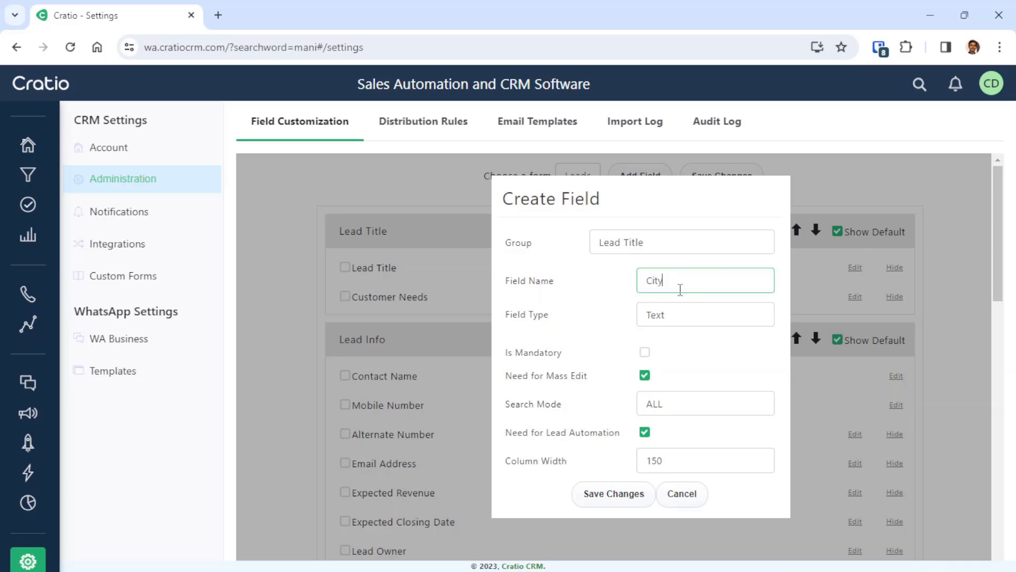
{"action": "left_click", "coordinate": [689, 327]}
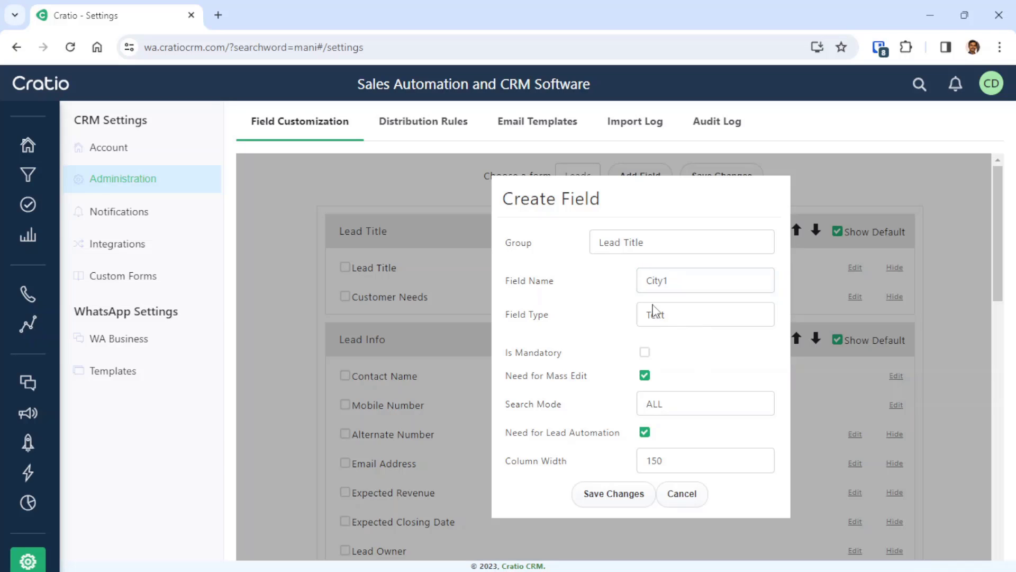
{"action": "left_click", "coordinate": [643, 247]}
{"action": "left_click", "coordinate": [645, 248]}
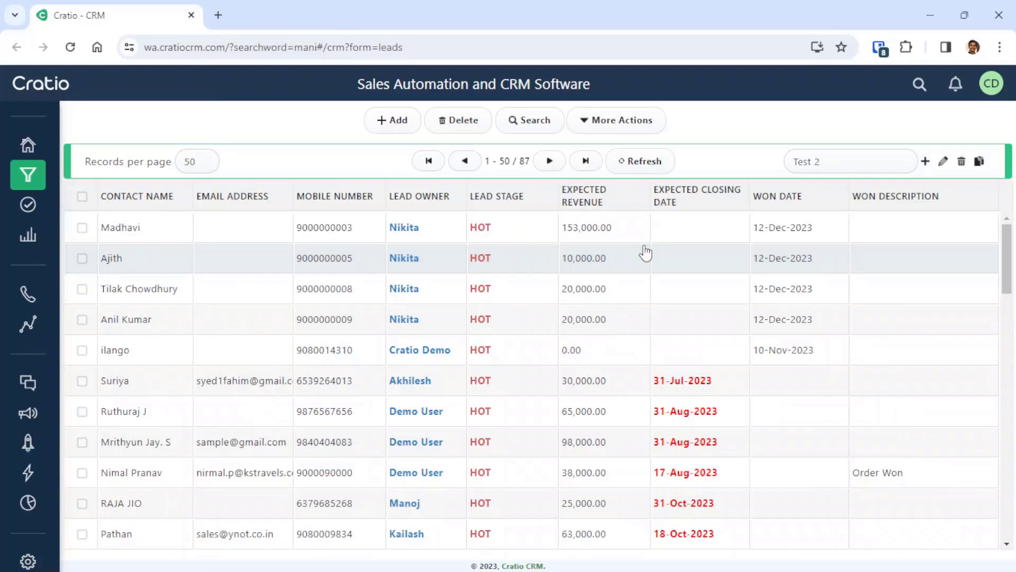
Open the first lead's record and point out its Lead Title group
{"action": "left_click", "coordinate": [142, 242]}
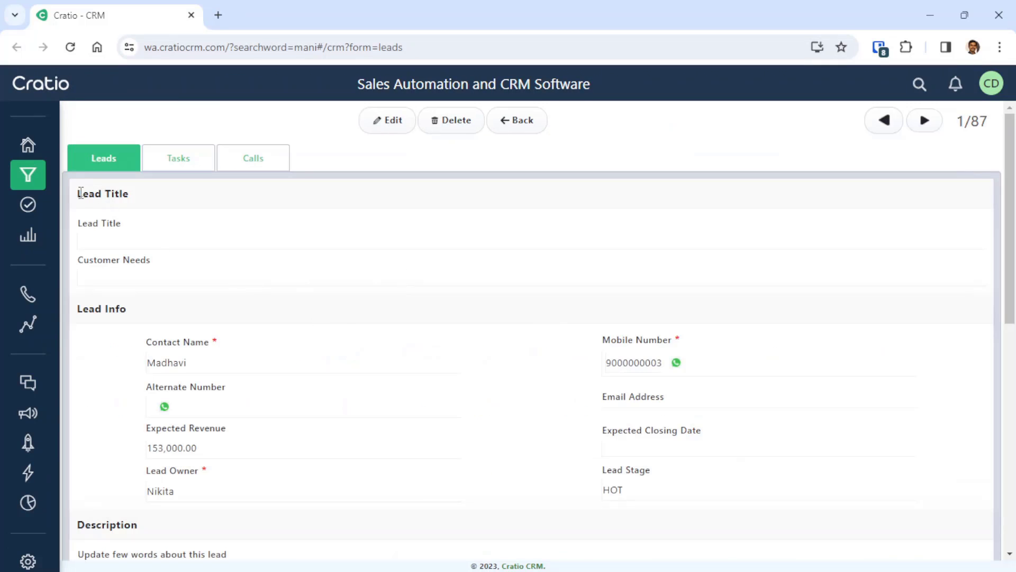
{"action": "left_click_drag", "start_coordinate": [78, 194], "coordinate": [139, 210]}
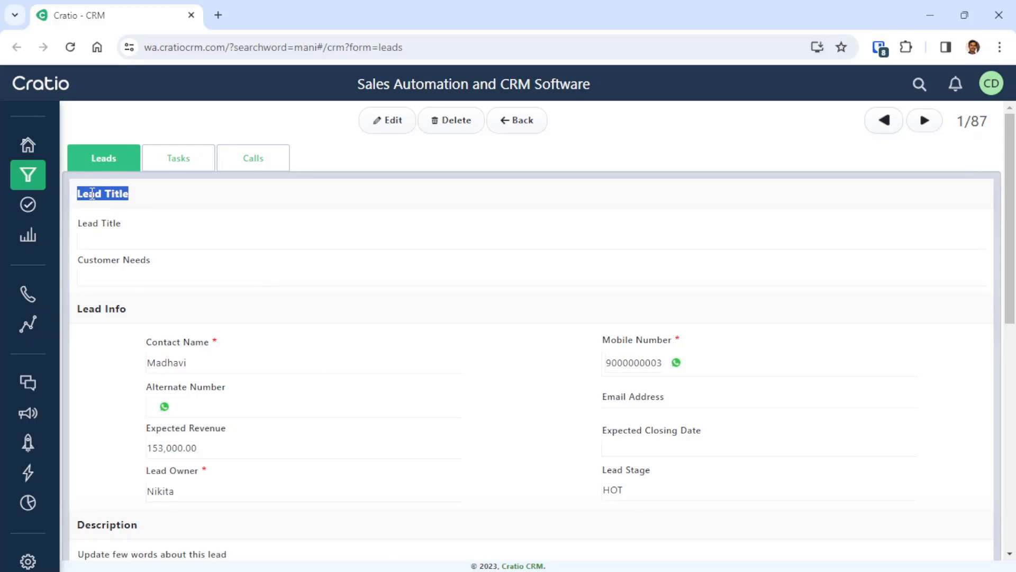
{"action": "left_click", "coordinate": [113, 251]}
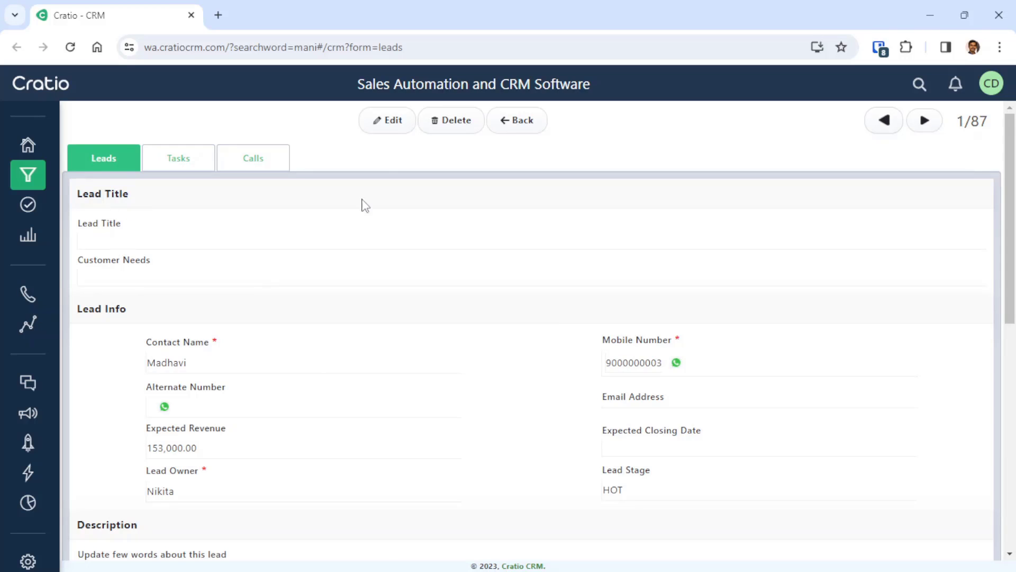
Put the lead in edit mode and point out the Lead Info and Source Info groups
{"action": "left_click", "coordinate": [393, 121]}
{"action": "left_click", "coordinate": [130, 254]}
{"action": "scroll", "coordinate": [116, 301], "scroll_direction": "down", "scroll_amount": 1}
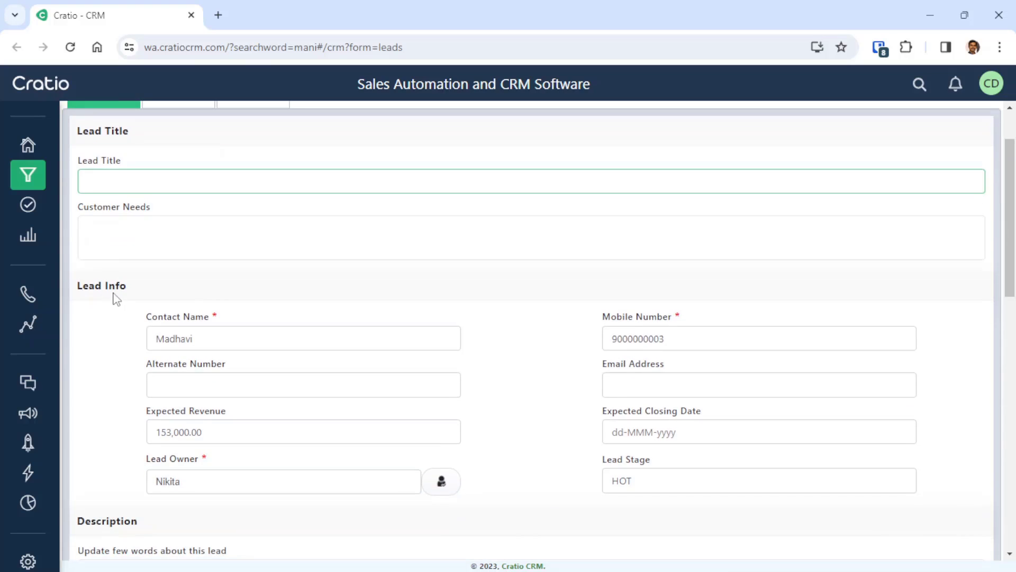
{"action": "left_click_drag", "start_coordinate": [85, 285], "coordinate": [124, 286]}
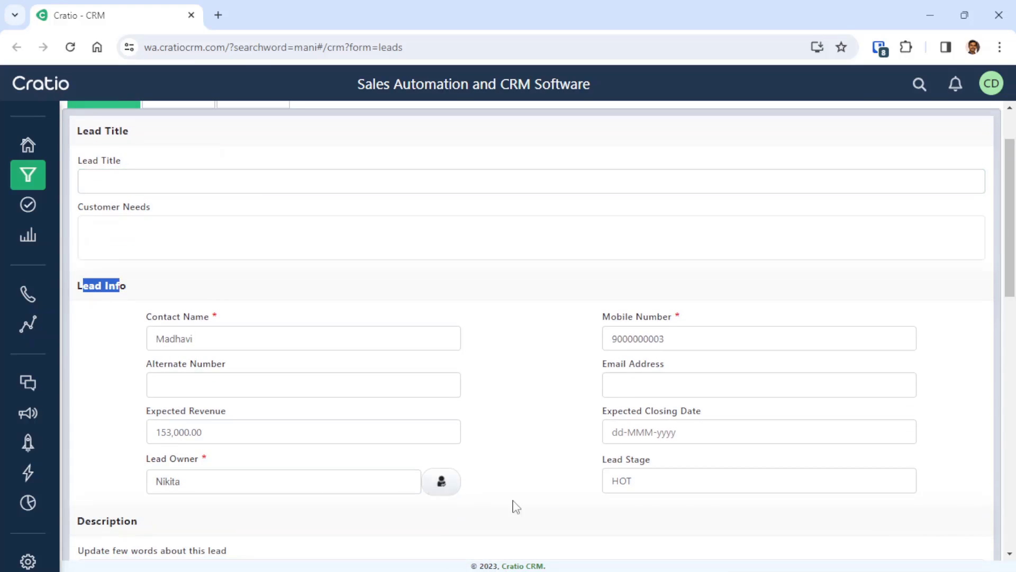
{"action": "scroll", "coordinate": [156, 438], "scroll_direction": "down", "scroll_amount": 4}
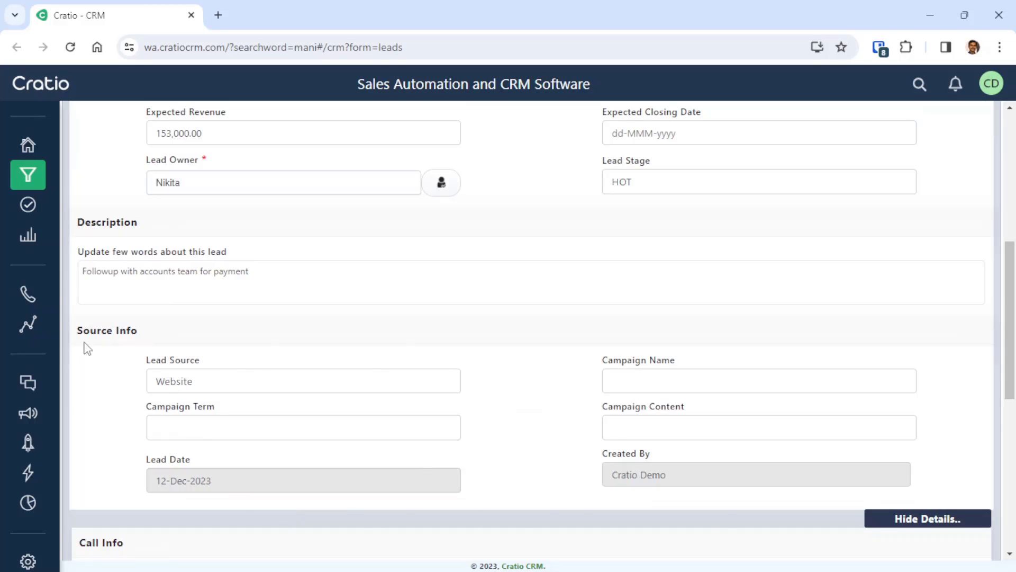
{"action": "left_click_drag", "start_coordinate": [79, 330], "coordinate": [141, 336]}
{"action": "left_click", "coordinate": [154, 336]}
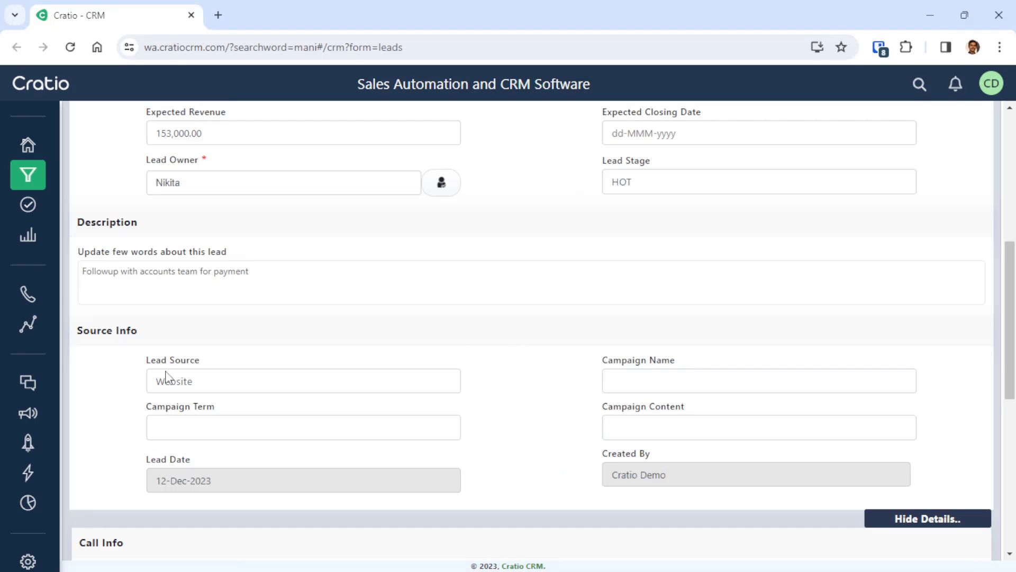
Place City1 in the Lead Info group as mandatory, and cancel the lead's edits
{"action": "scroll", "coordinate": [220, 354], "scroll_direction": "up", "scroll_amount": 4}
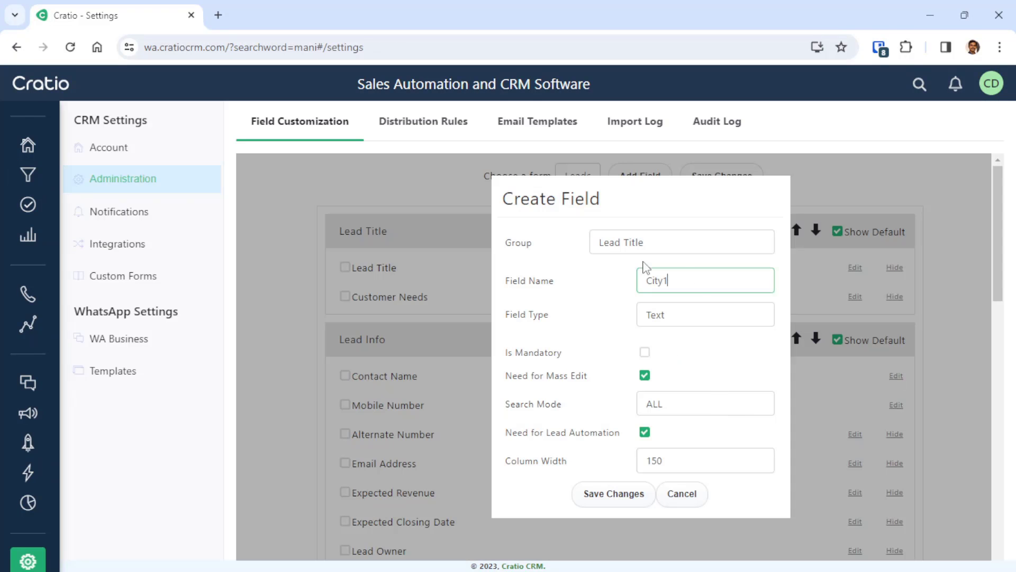
{"action": "left_click", "coordinate": [655, 246]}
{"action": "left_click", "coordinate": [638, 274]}
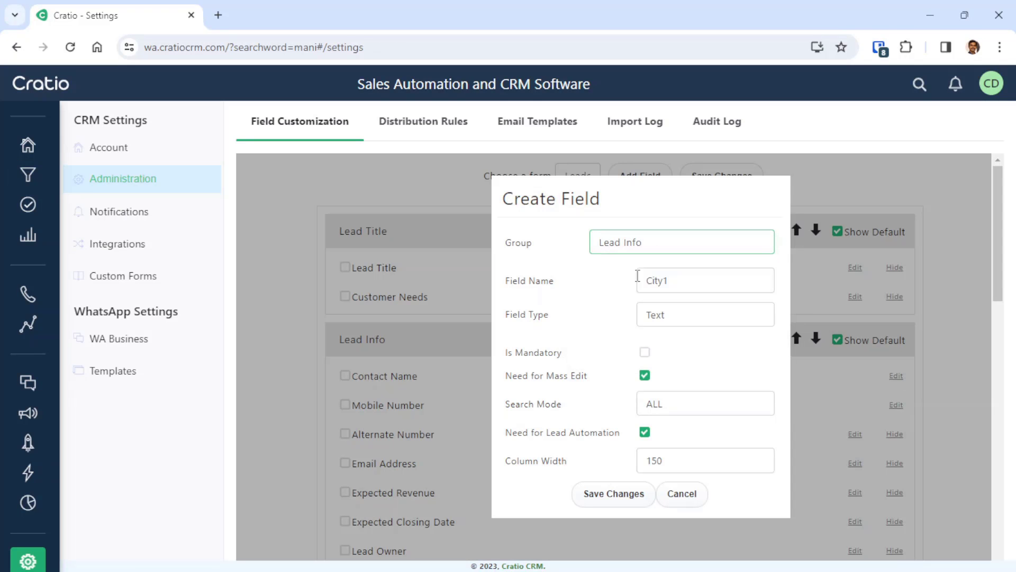
{"action": "left_click", "coordinate": [676, 282]}
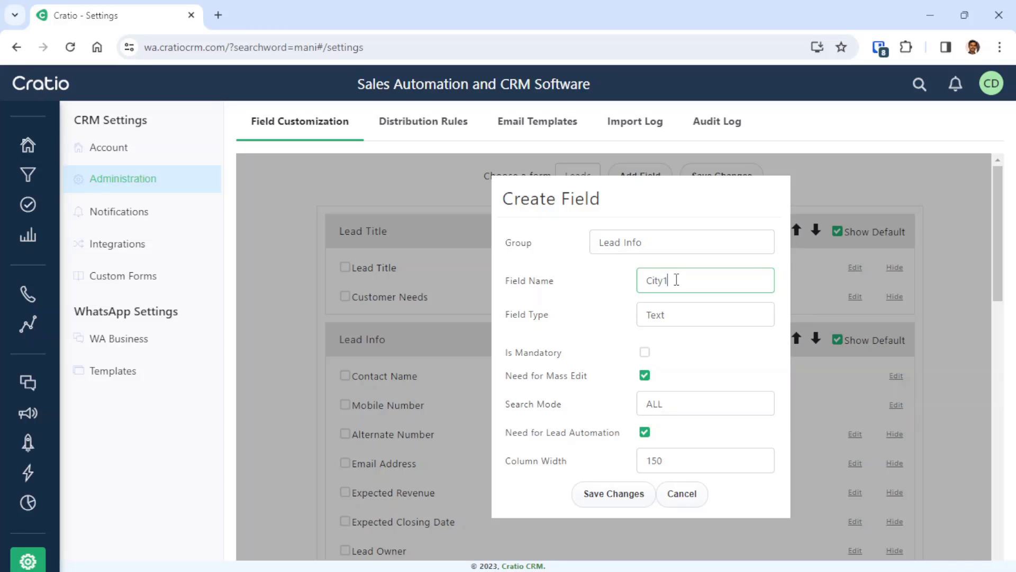
{"action": "left_click", "coordinate": [645, 352]}
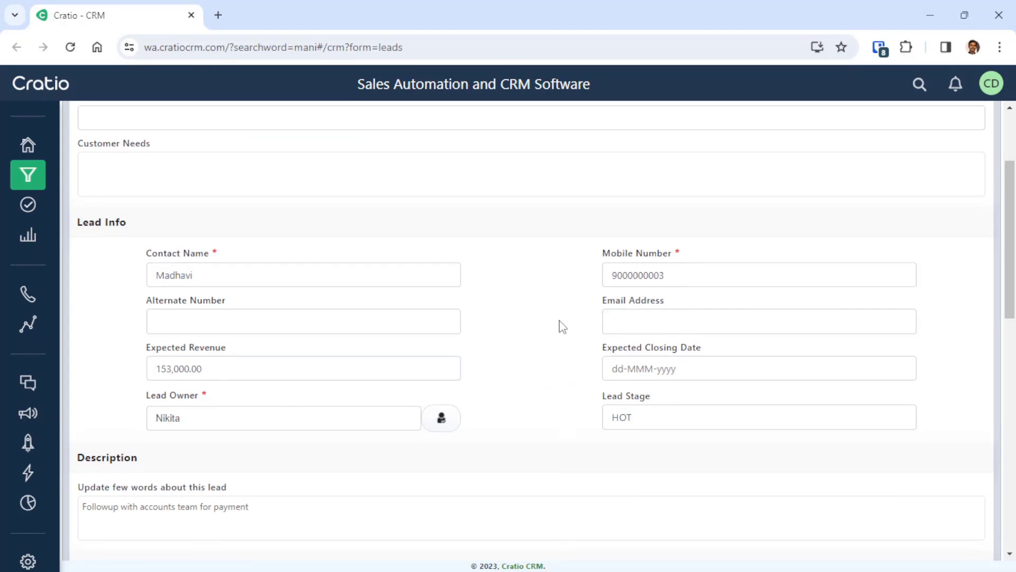
{"action": "scroll", "coordinate": [563, 327], "scroll_direction": "up", "scroll_amount": 3}
{"action": "left_click", "coordinate": [545, 125]}
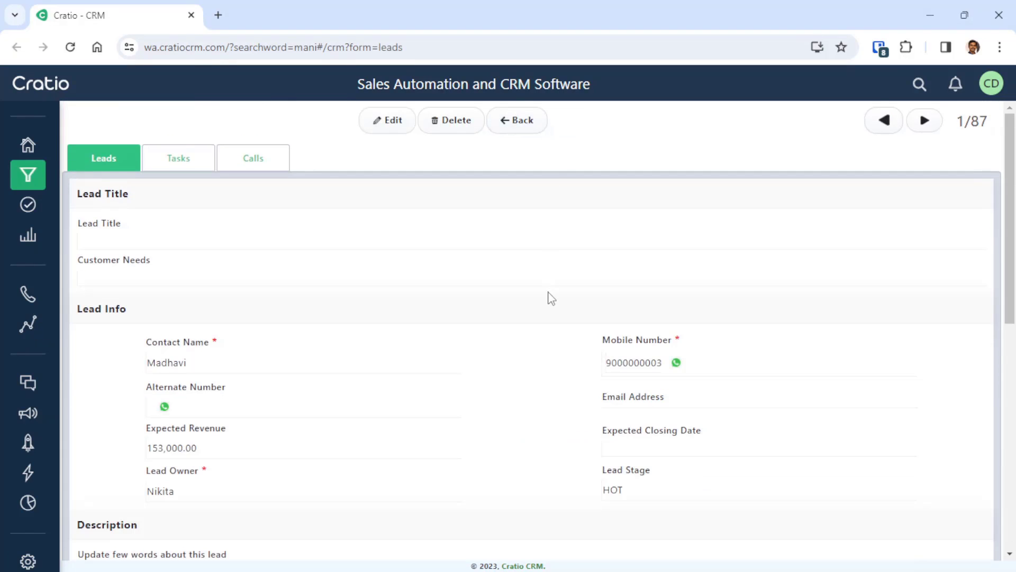
Back on the Leads list, select the first three leads and open Mass Edit
{"action": "left_click", "coordinate": [514, 128]}
{"action": "left_click", "coordinate": [82, 228]}
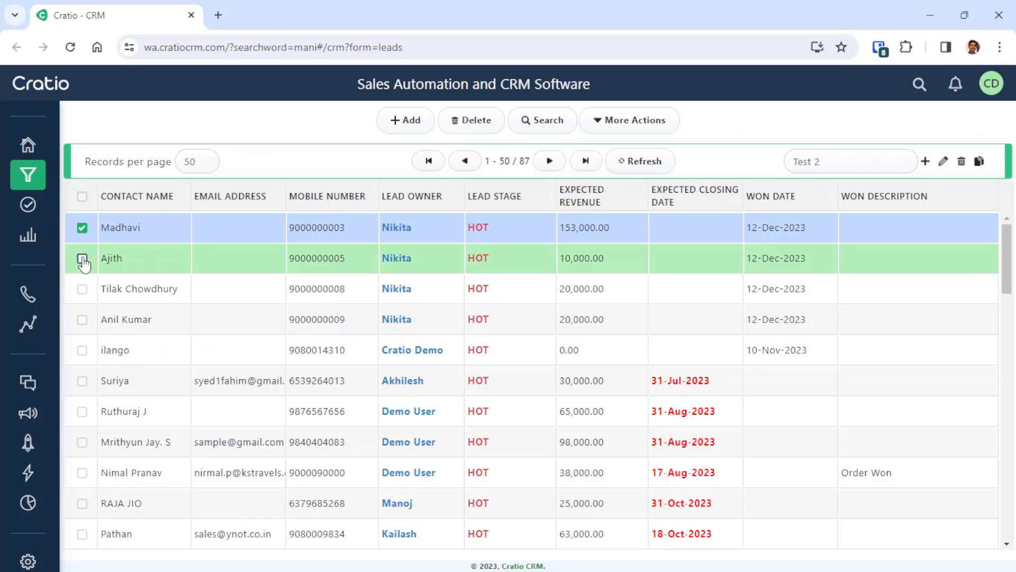
{"action": "left_click", "coordinate": [82, 259]}
{"action": "left_click", "coordinate": [82, 289]}
{"action": "left_click", "coordinate": [609, 121]}
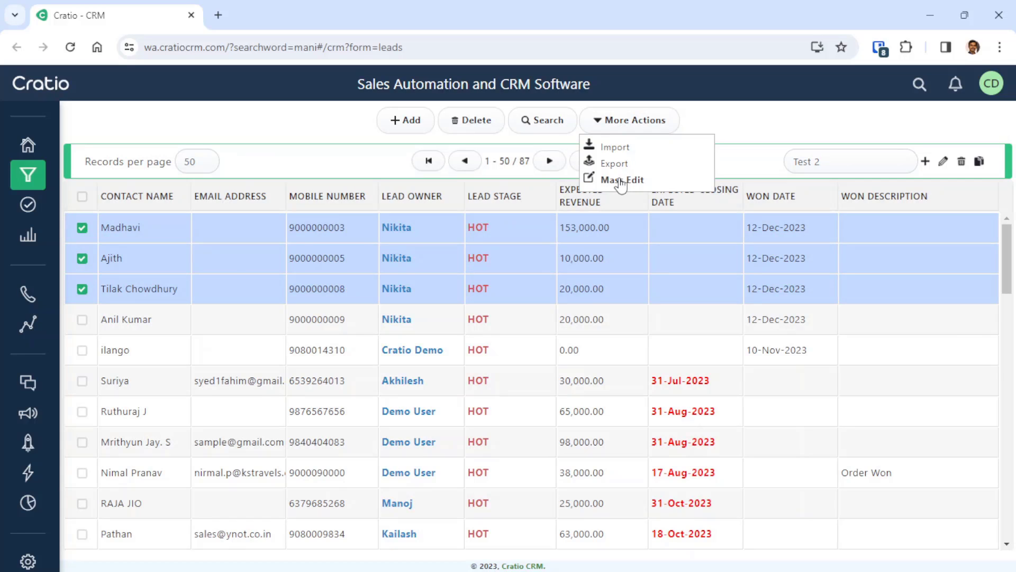
{"action": "left_click", "coordinate": [621, 181]}
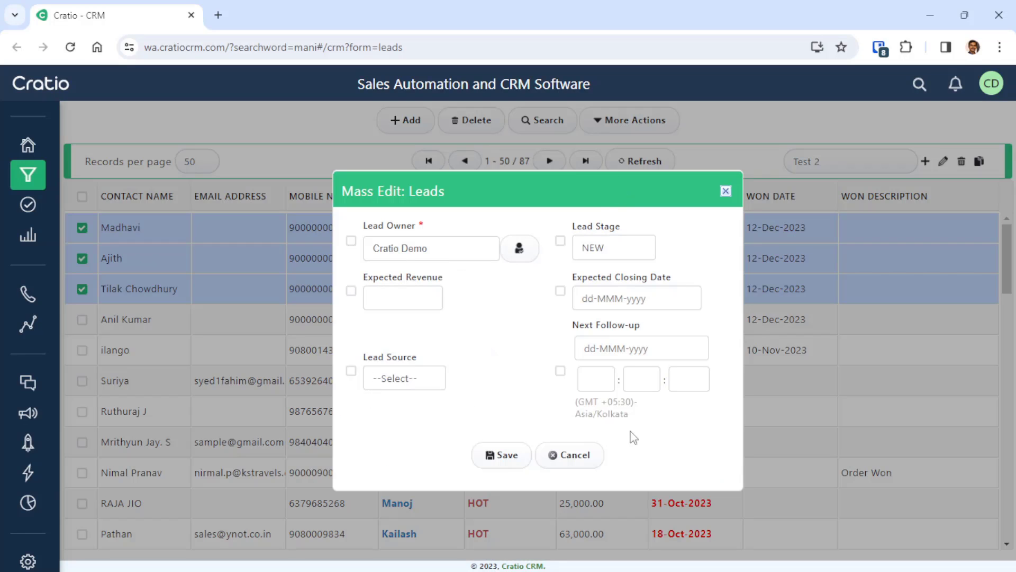
Toggle Lead Source on and off in Mass Edit, then open the lead search
{"action": "left_click", "coordinate": [351, 370]}
{"action": "left_click", "coordinate": [353, 372]}
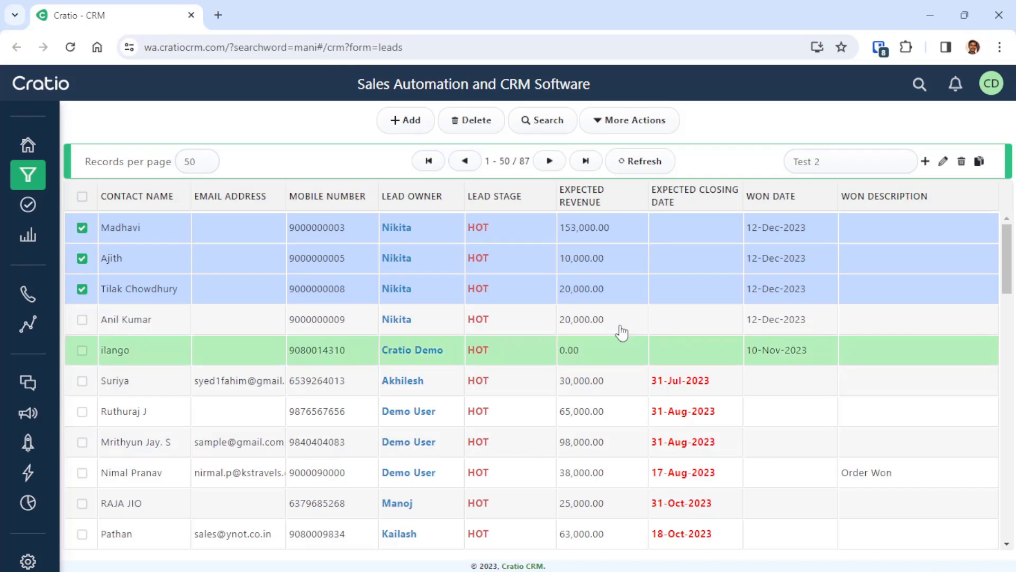
{"action": "left_click", "coordinate": [550, 125]}
{"action": "left_click", "coordinate": [91, 168]}
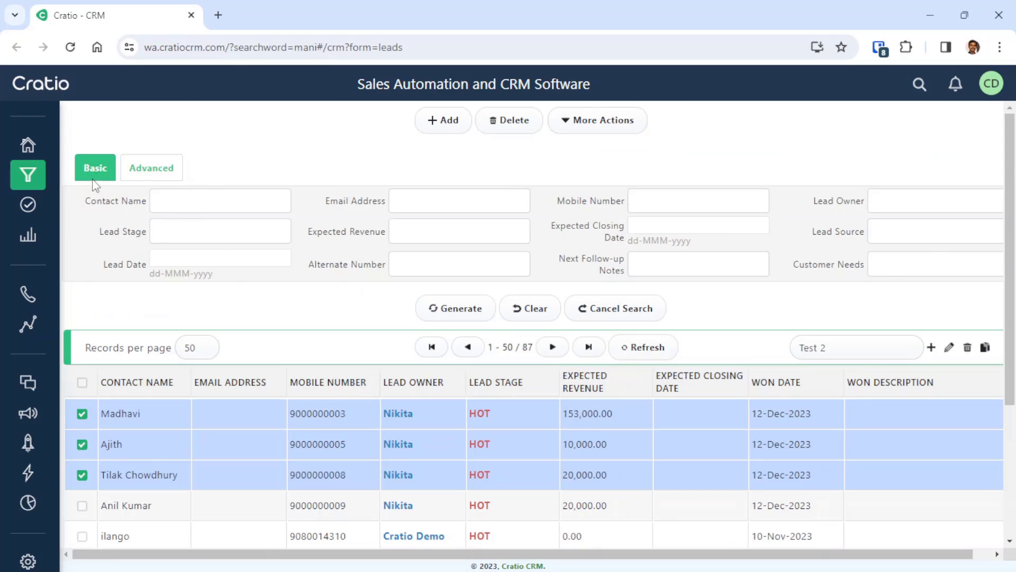
{"action": "left_click", "coordinate": [142, 172]}
{"action": "left_click", "coordinate": [746, 219]}
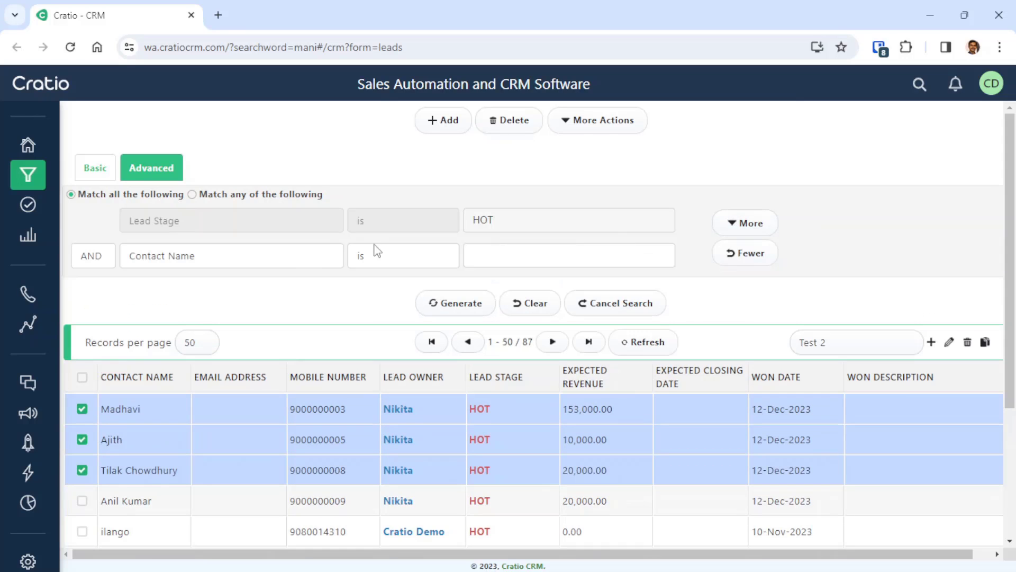
{"action": "left_click", "coordinate": [281, 256]}
{"action": "scroll", "coordinate": [221, 357], "scroll_direction": "down", "scroll_amount": 2}
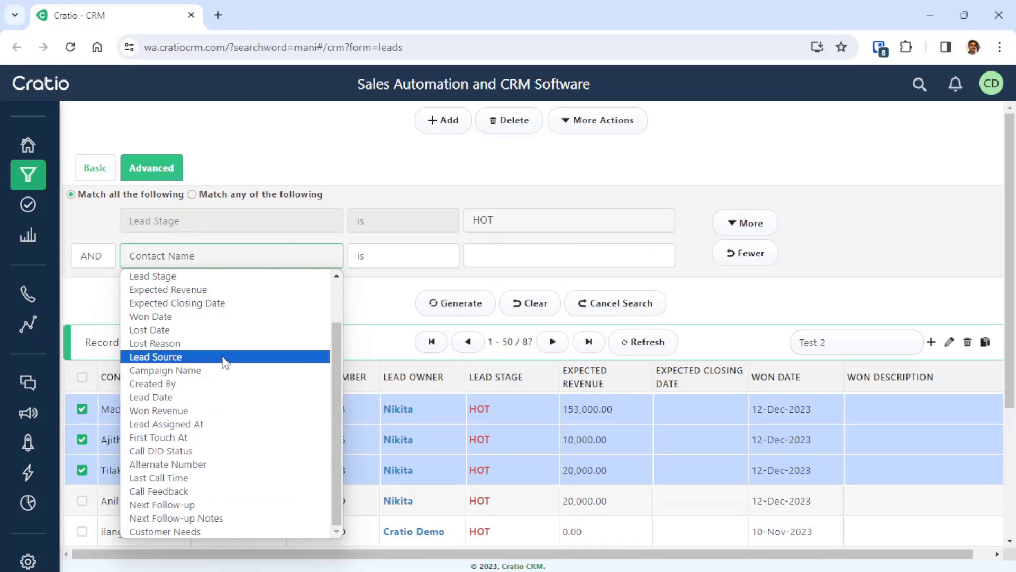
{"action": "scroll", "coordinate": [281, 404], "scroll_direction": "up", "scroll_amount": 1}
{"action": "scroll", "coordinate": [281, 403], "scroll_direction": "up", "scroll_amount": 2}
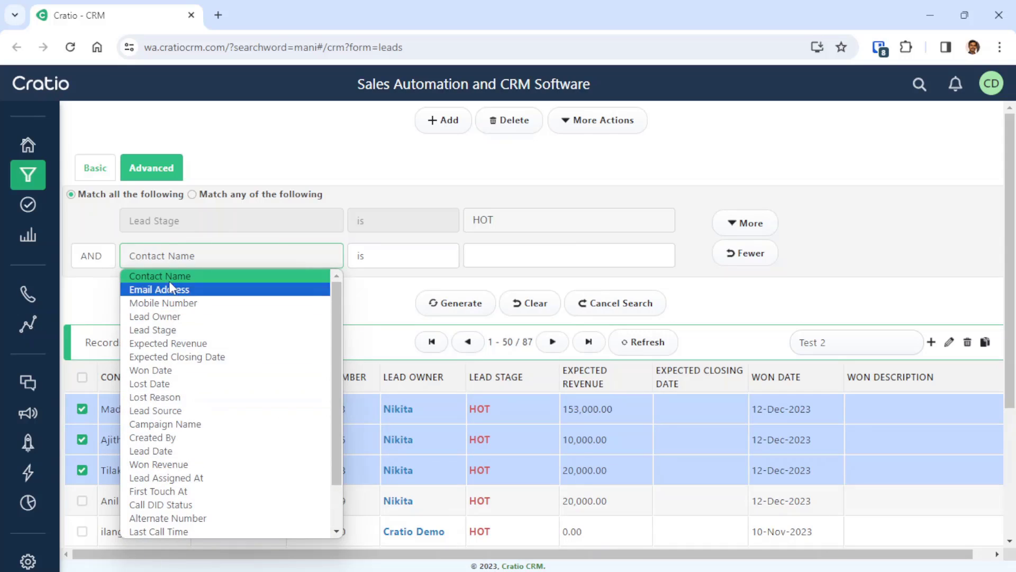
{"action": "left_click", "coordinate": [97, 166]}
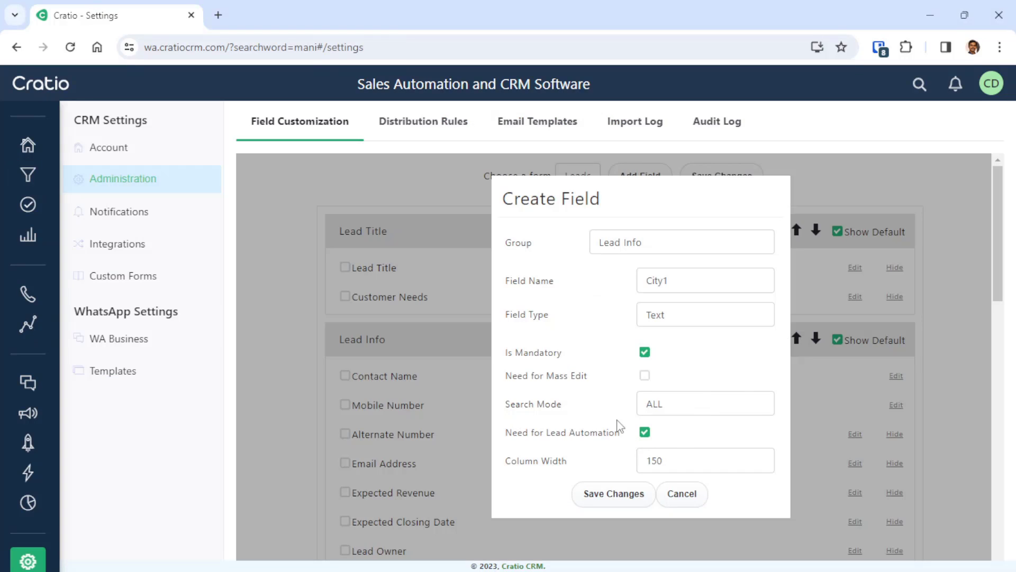
Set City1's search mode to ALL, disable lead automation, and save the field
{"action": "left_click", "coordinate": [658, 410]}
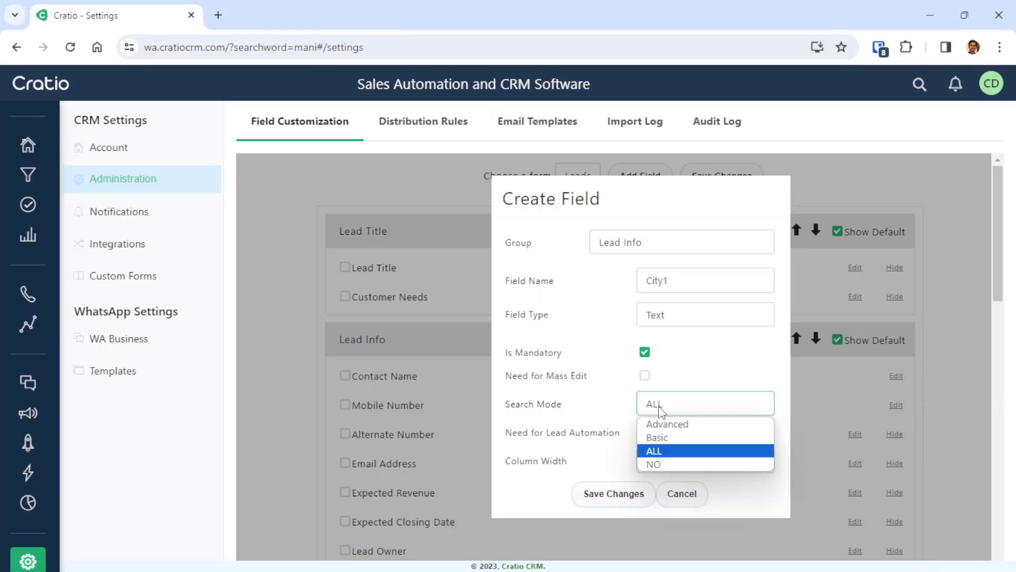
{"action": "left_click", "coordinate": [658, 437]}
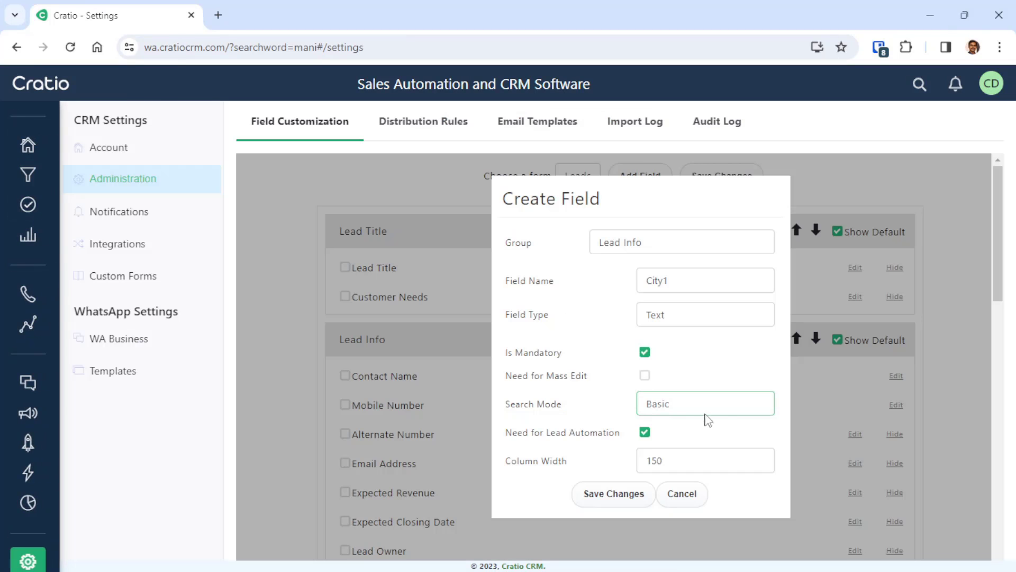
{"action": "left_click", "coordinate": [676, 411]}
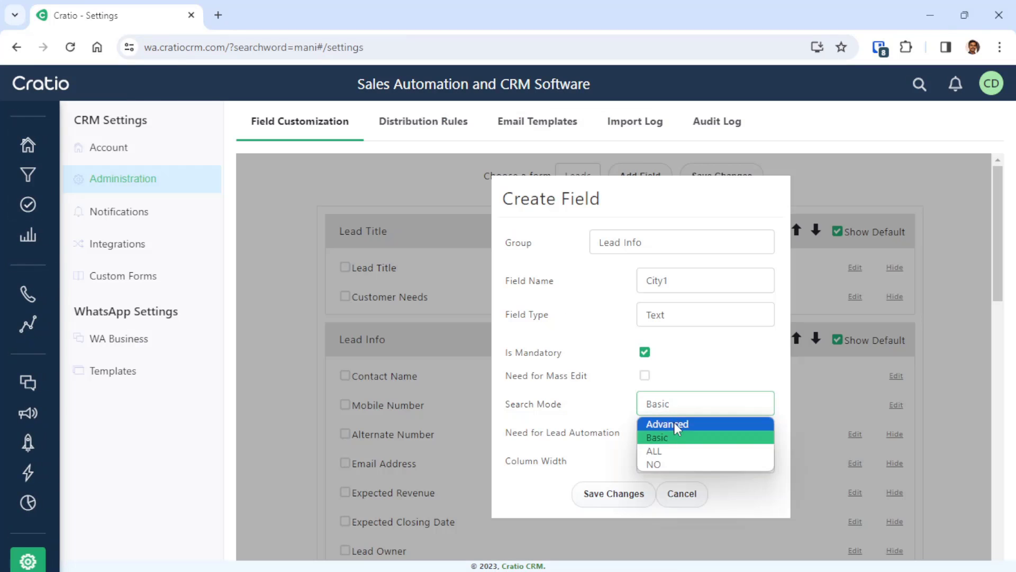
{"action": "left_click", "coordinate": [668, 450]}
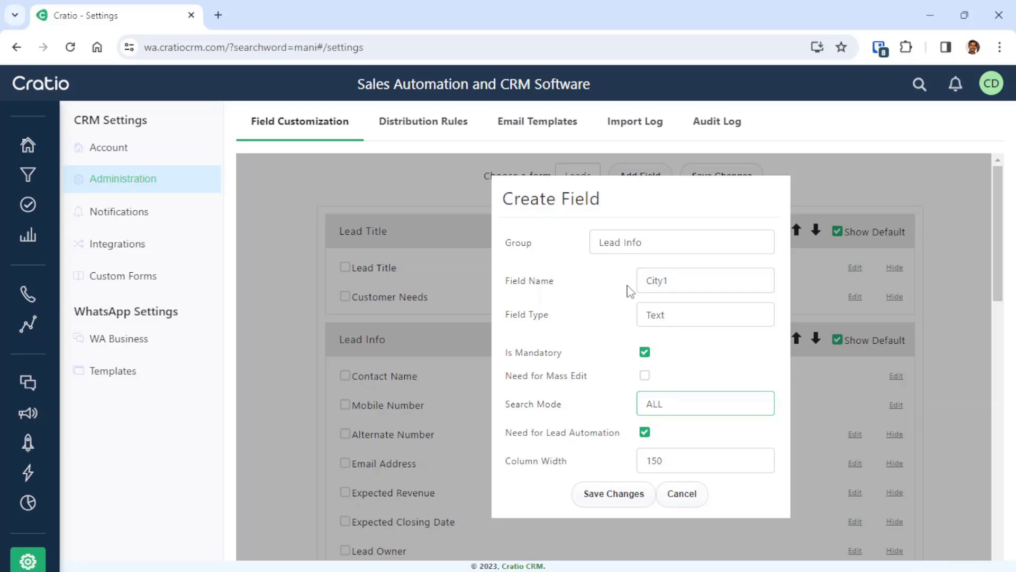
{"action": "left_click", "coordinate": [645, 433]}
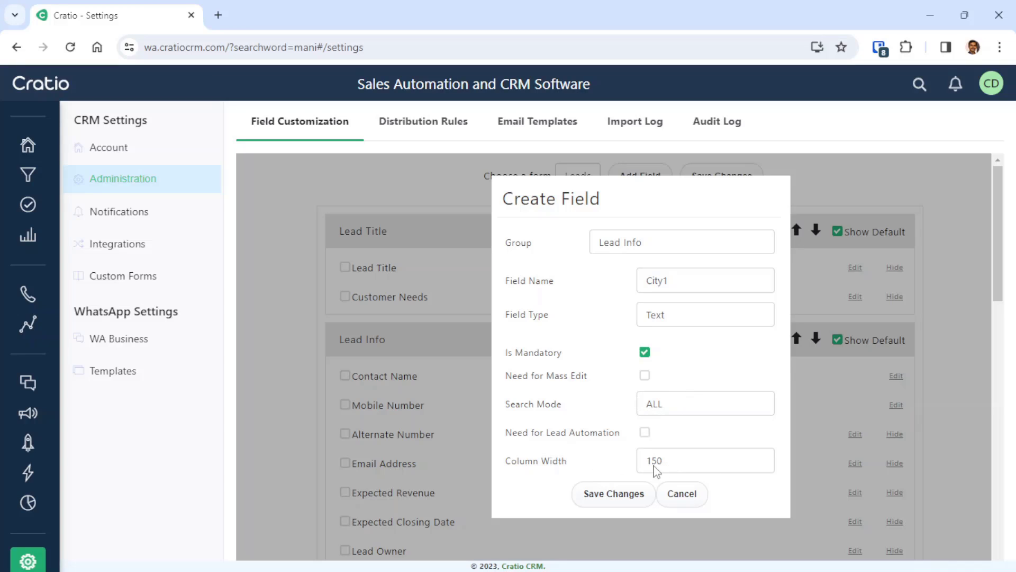
{"action": "left_click", "coordinate": [614, 495]}
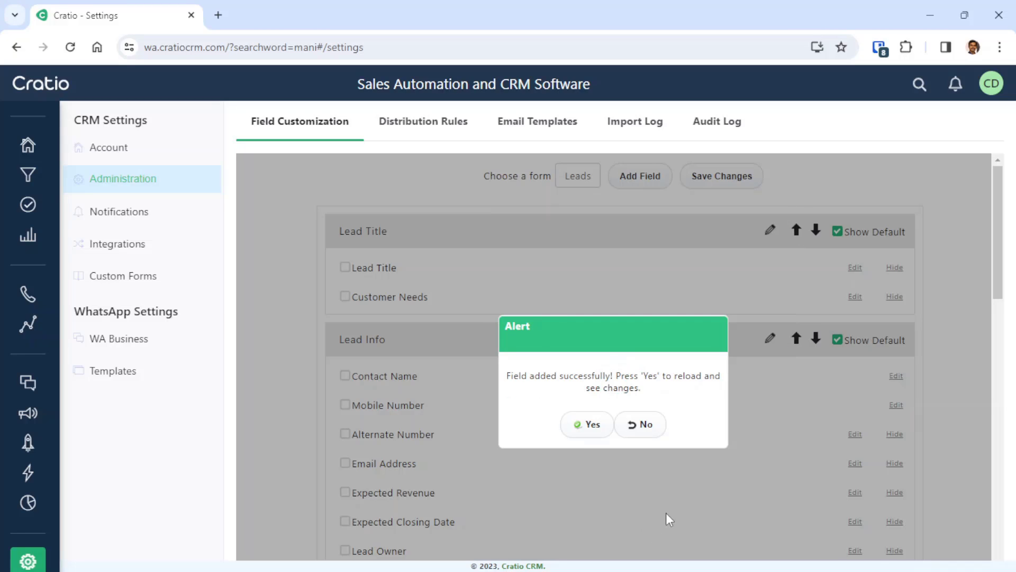
{"action": "left_click", "coordinate": [575, 428]}
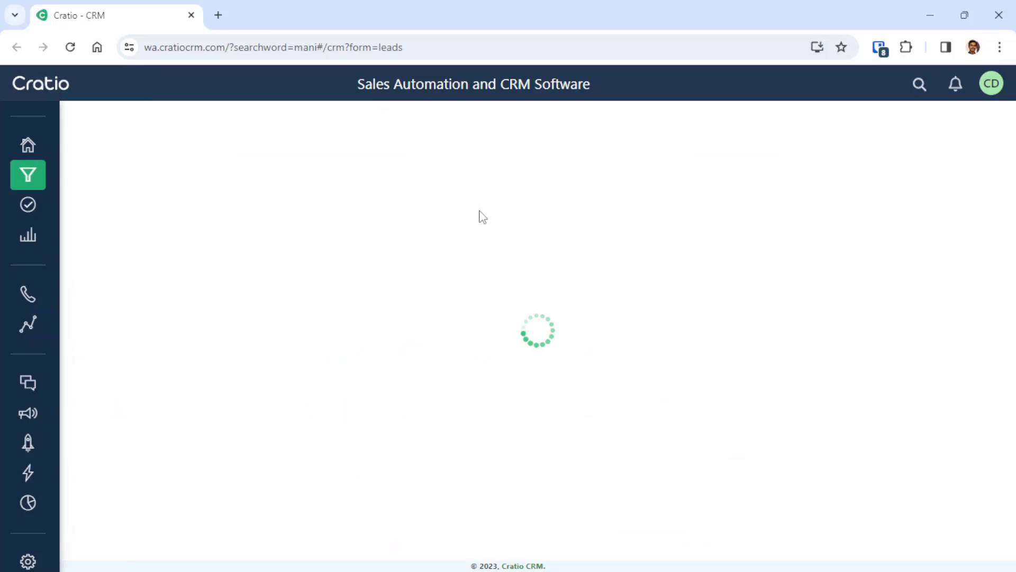
Open a new lead form, locate the City1 field, then close the form unsaved
{"action": "left_click", "coordinate": [408, 125]}
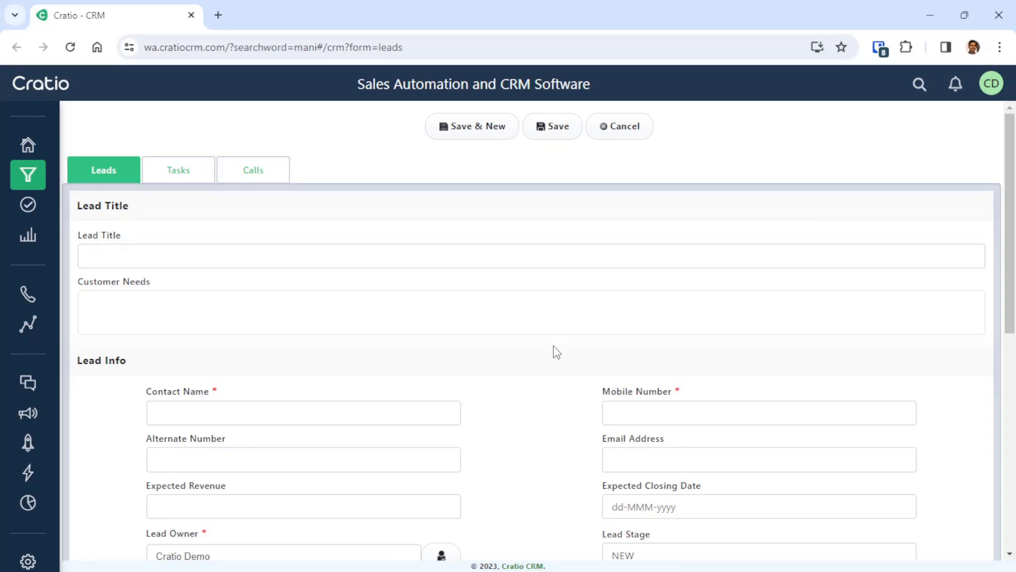
{"action": "scroll", "coordinate": [590, 417], "scroll_direction": "down", "scroll_amount": 3}
{"action": "left_click", "coordinate": [175, 454]}
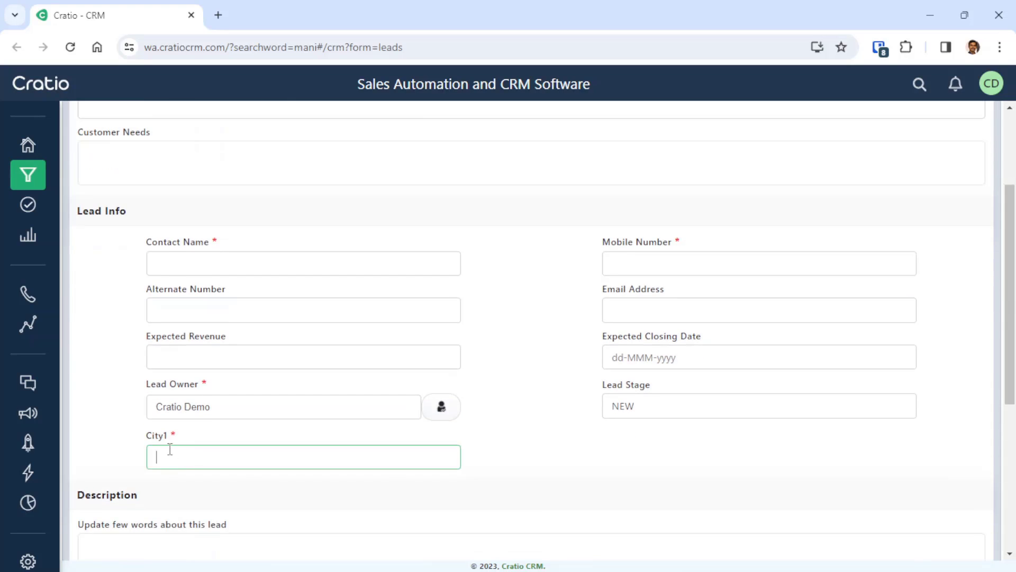
{"action": "double_click", "coordinate": [198, 455]}
{"action": "scroll", "coordinate": [247, 476], "scroll_direction": "up", "scroll_amount": 3}
{"action": "left_click", "coordinate": [575, 128]}
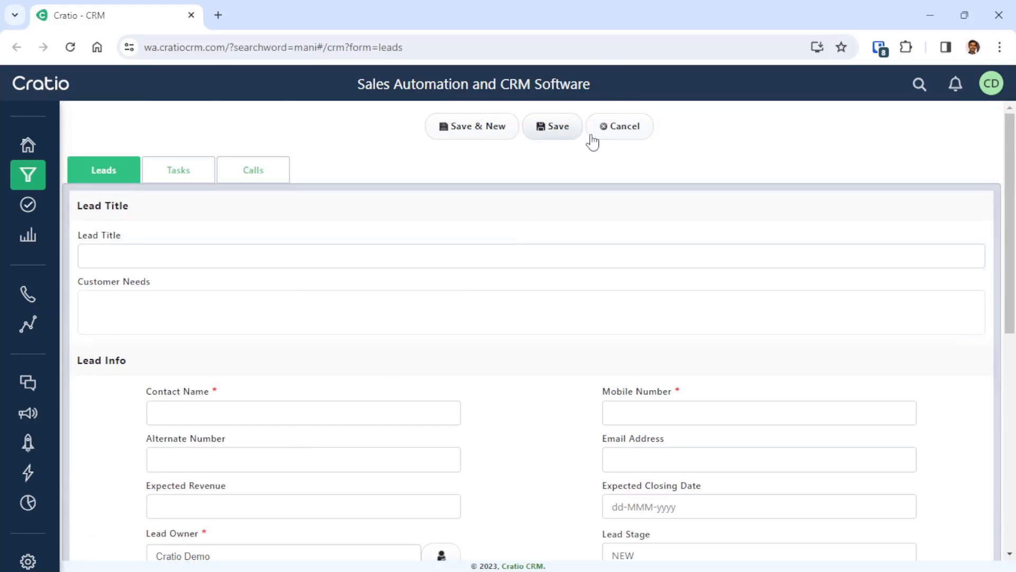
{"action": "left_click", "coordinate": [550, 127]}
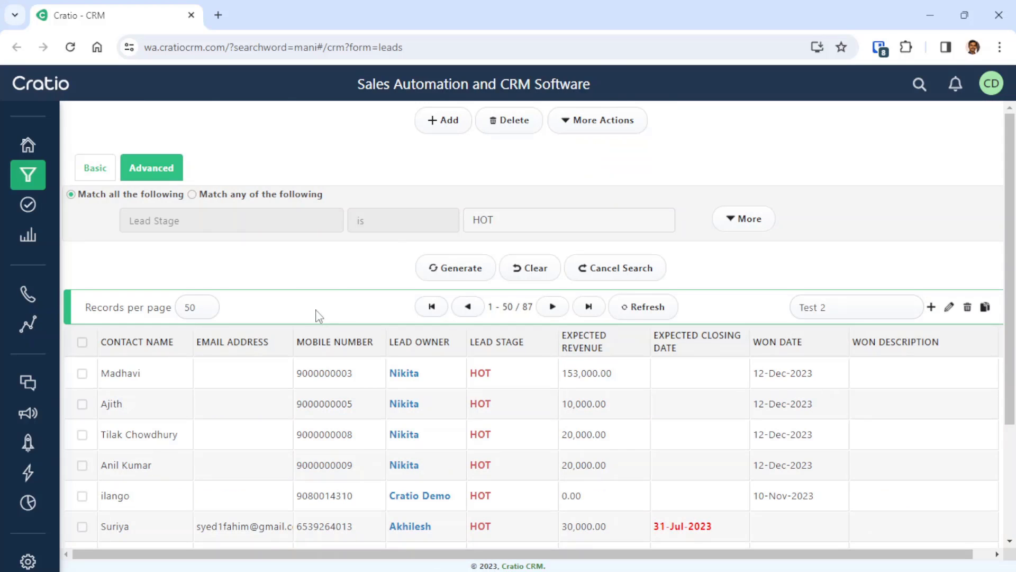
Find City1 in basic search, then add an advanced filter row on City1
{"action": "left_click", "coordinate": [94, 171]}
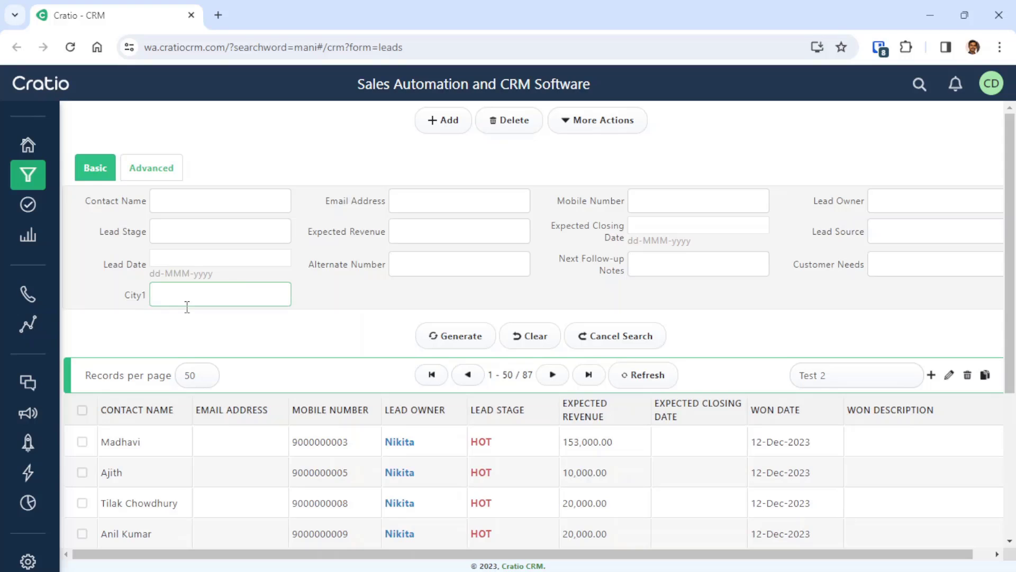
{"action": "left_click", "coordinate": [589, 126]}
{"action": "left_click", "coordinate": [144, 172]}
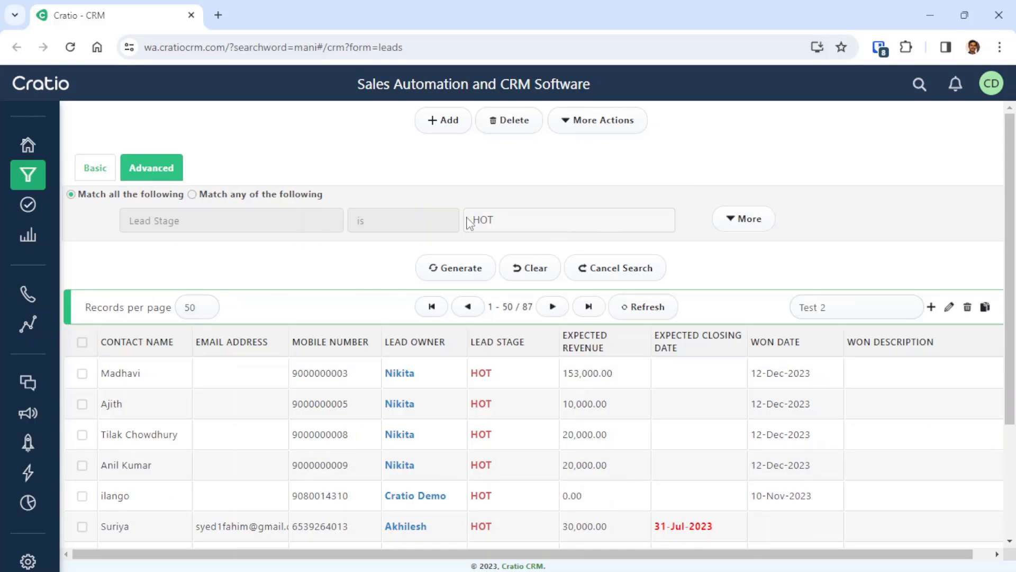
{"action": "left_click", "coordinate": [741, 222]}
{"action": "left_click", "coordinate": [296, 257]}
{"action": "scroll", "coordinate": [227, 444], "scroll_direction": "down", "scroll_amount": 2}
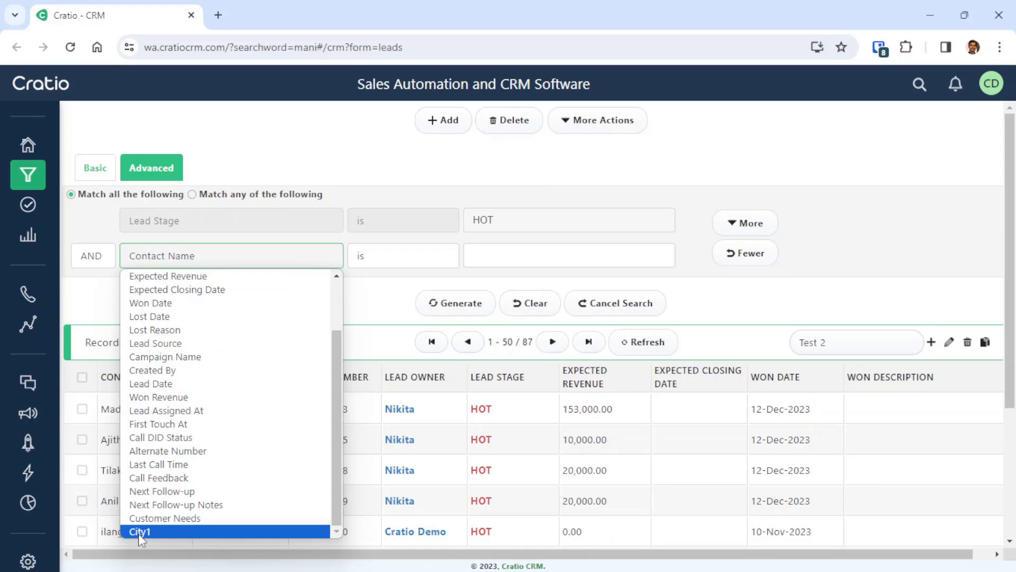
{"action": "left_click", "coordinate": [211, 531]}
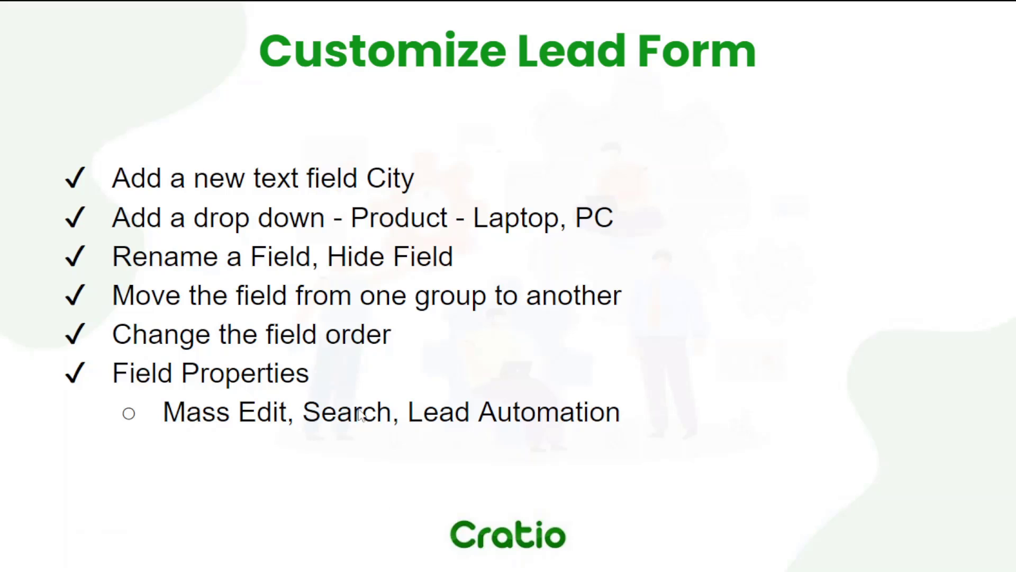
Switch from the slides back to the Cratio Settings window and open Administration
{"action": "key", "text": "alt+Tab"}
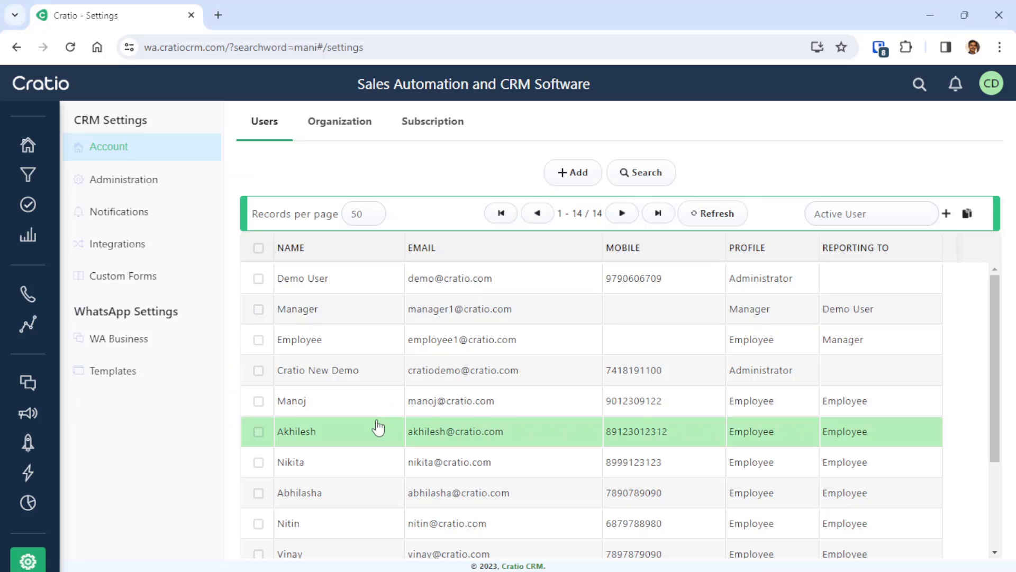
{"action": "key", "text": "alt+Tab"}
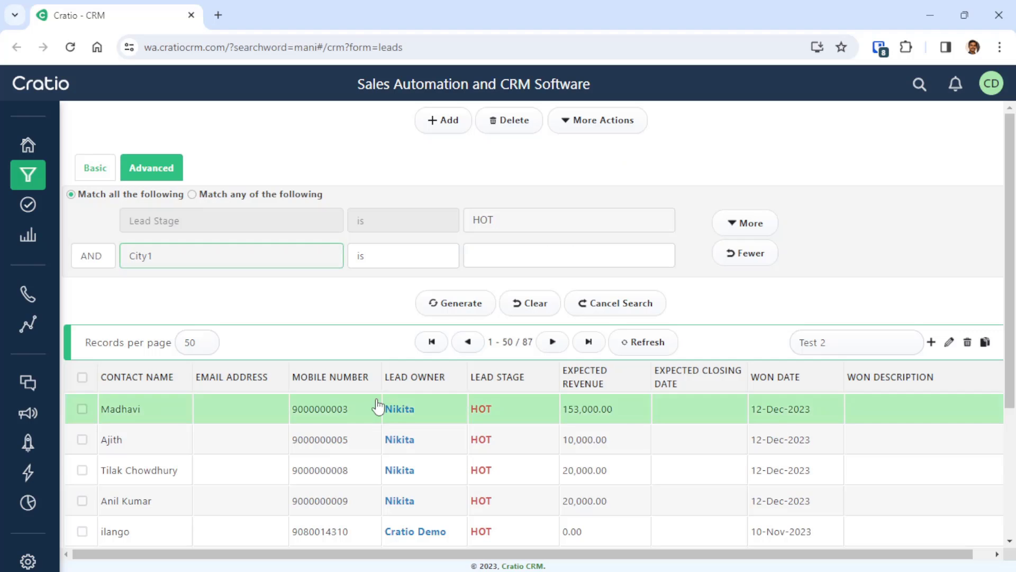
{"action": "key", "text": "alt+Tab"}
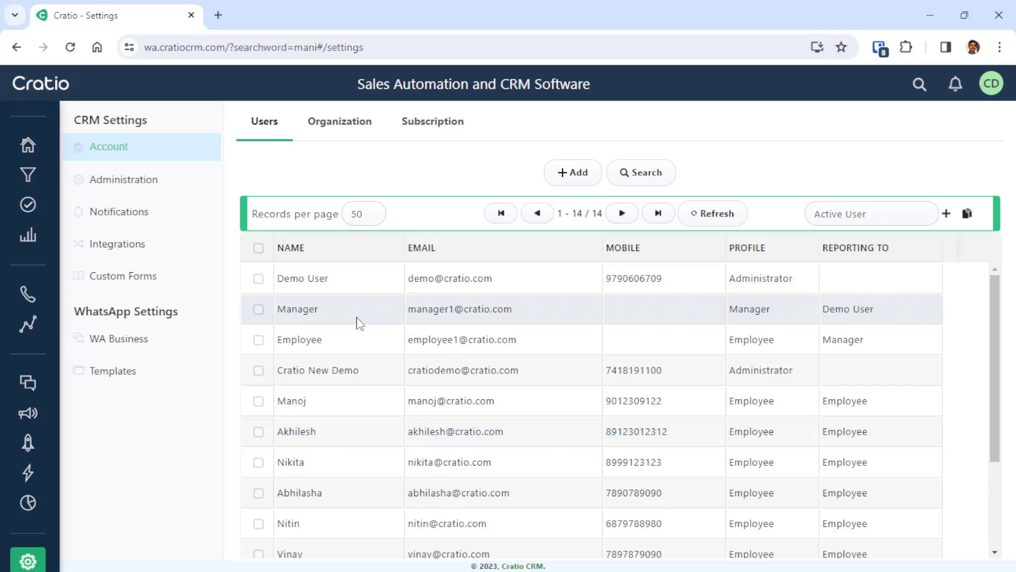
{"action": "left_click", "coordinate": [155, 182]}
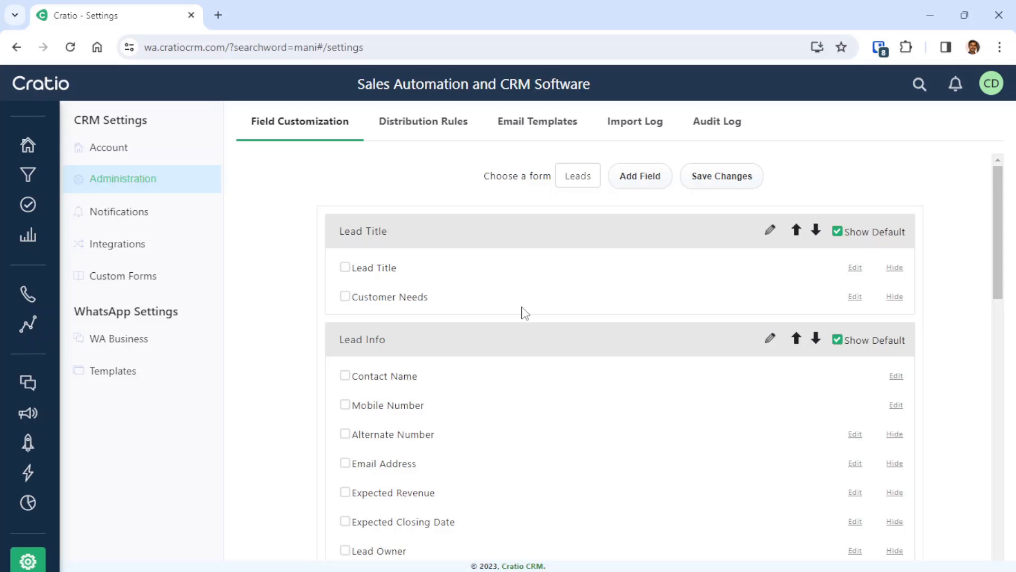
Create a new field named Product in the Lead Info group with the Dropdown type
{"action": "left_click", "coordinate": [651, 189]}
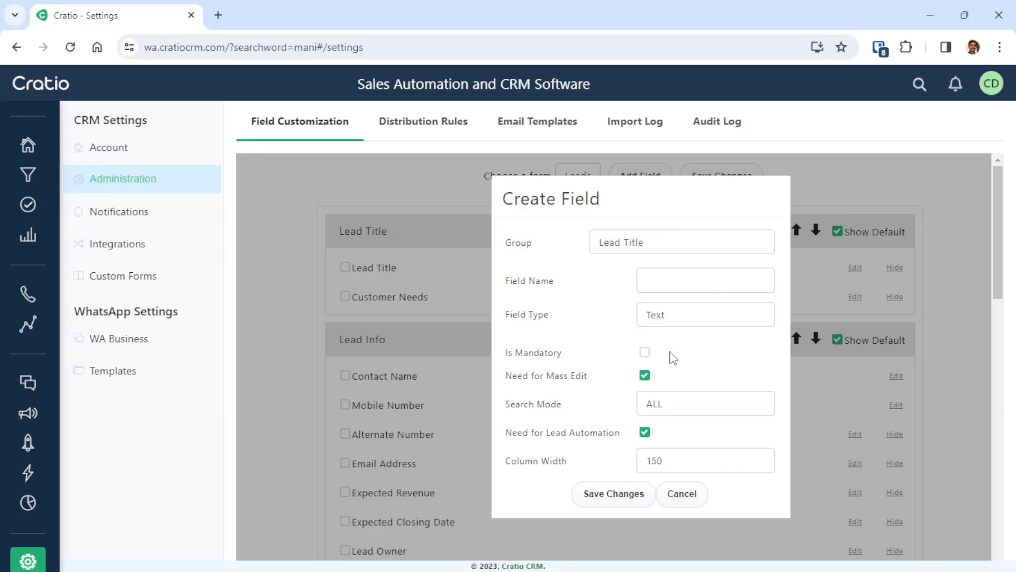
{"action": "left_click", "coordinate": [644, 248]}
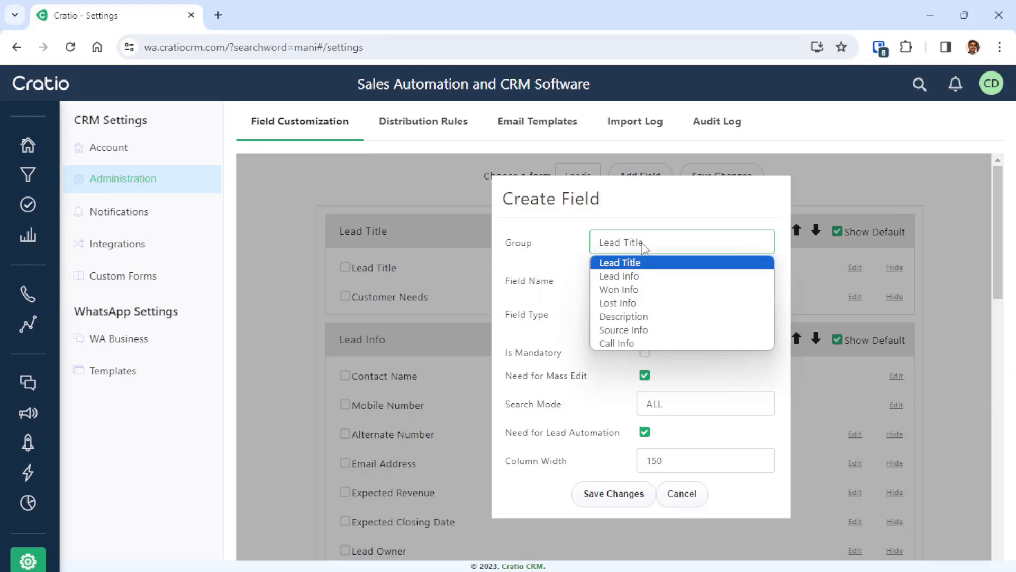
{"action": "left_click", "coordinate": [636, 277]}
{"action": "left_click", "coordinate": [677, 278]}
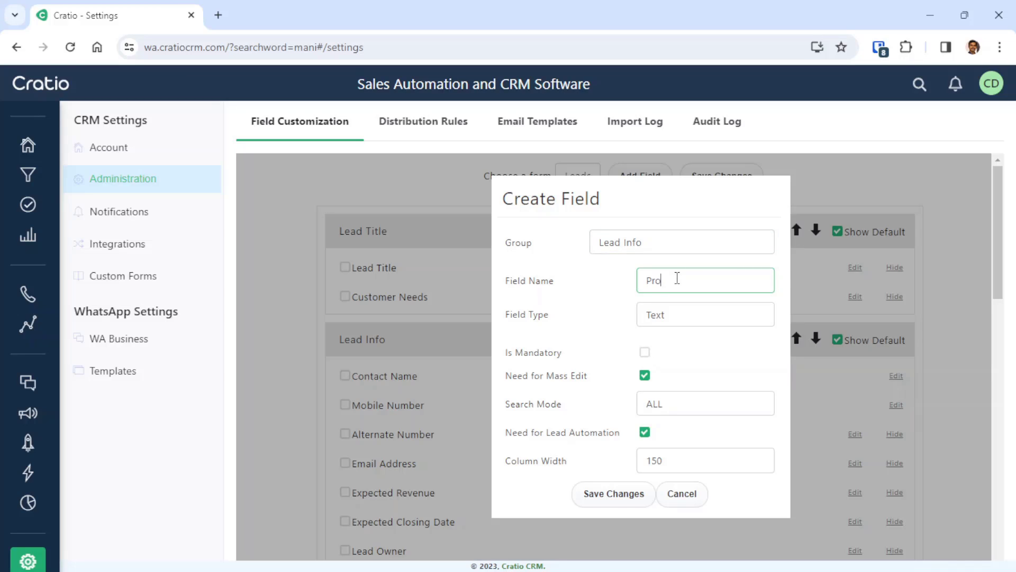
{"action": "left_click", "coordinate": [712, 315]}
{"action": "left_click", "coordinate": [683, 417]}
Add Laptop, PC and Server as dropdown options, leaving Server last in the list
{"action": "left_click", "coordinate": [678, 345]}
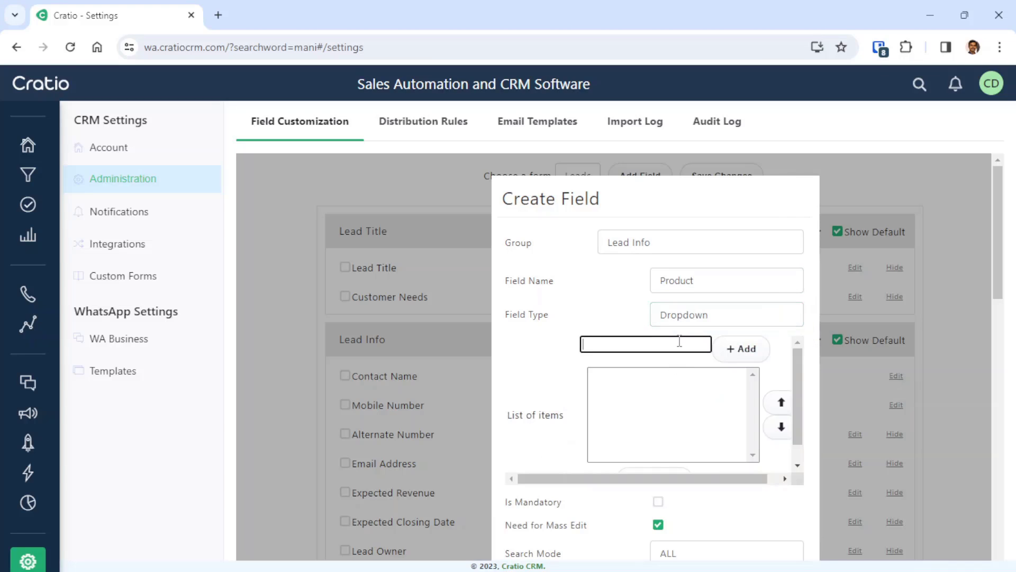
{"action": "type", "text": "Laptop"}
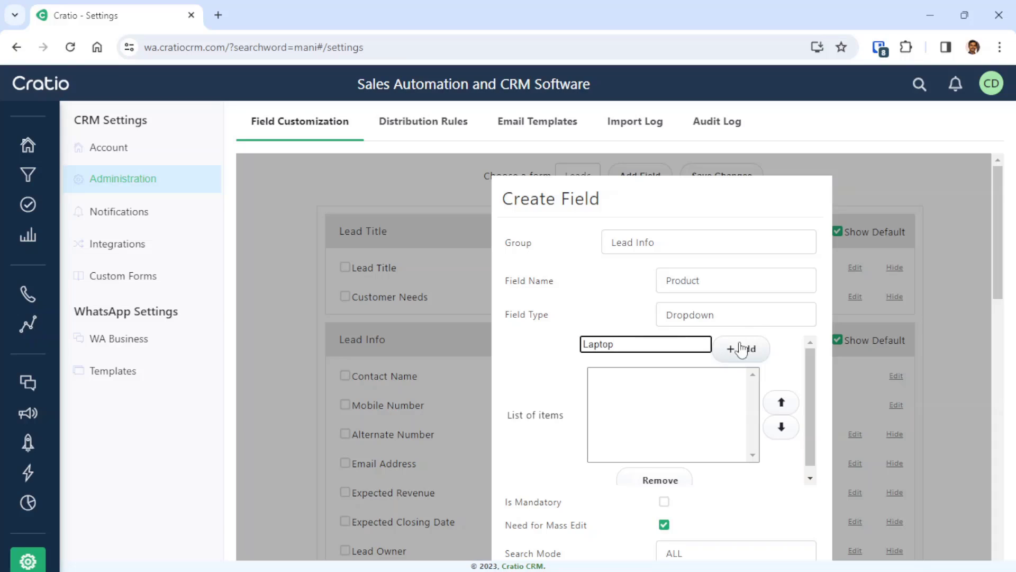
{"action": "left_click", "coordinate": [729, 348]}
{"action": "left_click", "coordinate": [660, 344]}
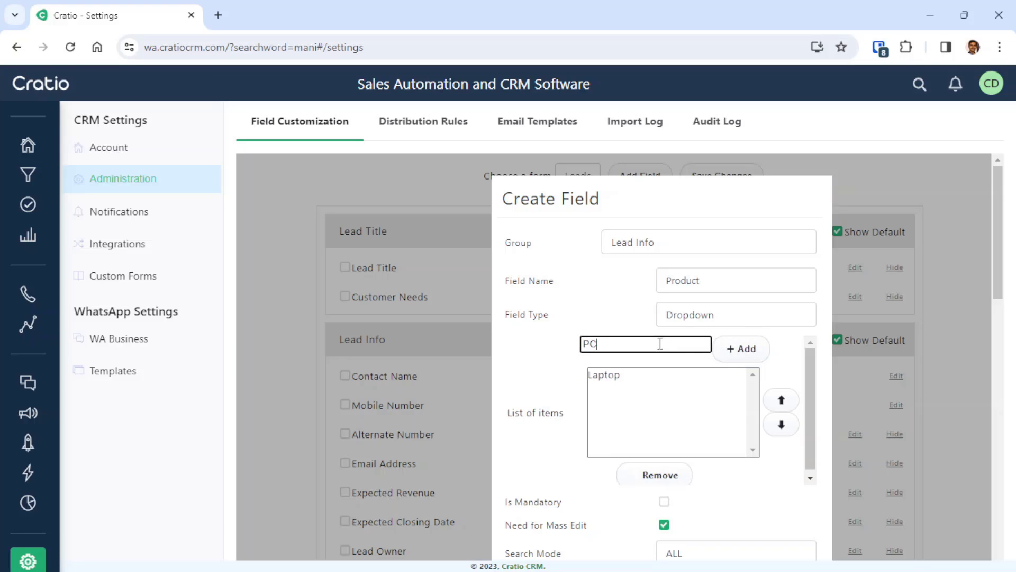
{"action": "left_click", "coordinate": [727, 349]}
{"action": "left_click", "coordinate": [613, 346]}
{"action": "left_click", "coordinate": [746, 350]}
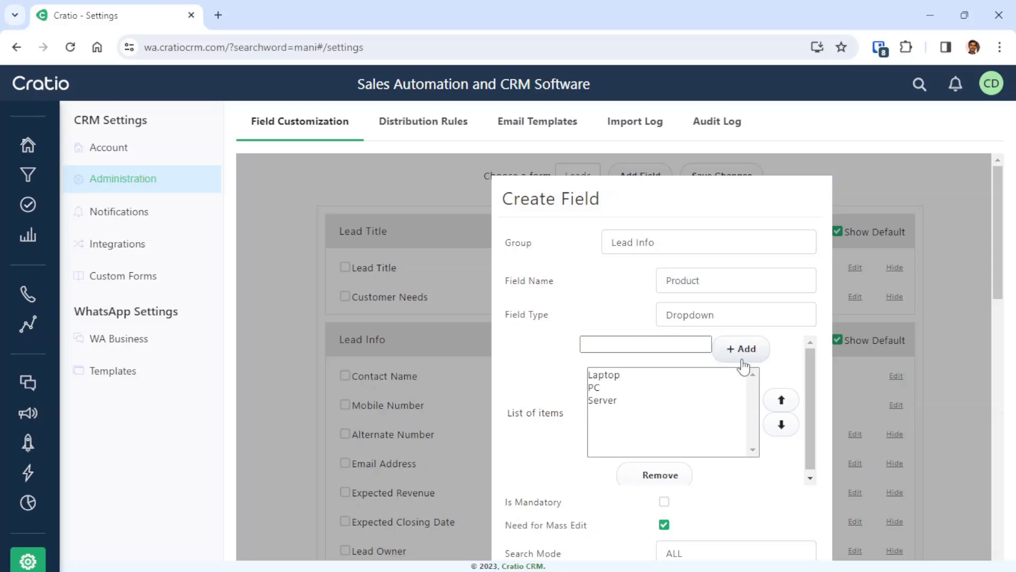
{"action": "left_click", "coordinate": [611, 399]}
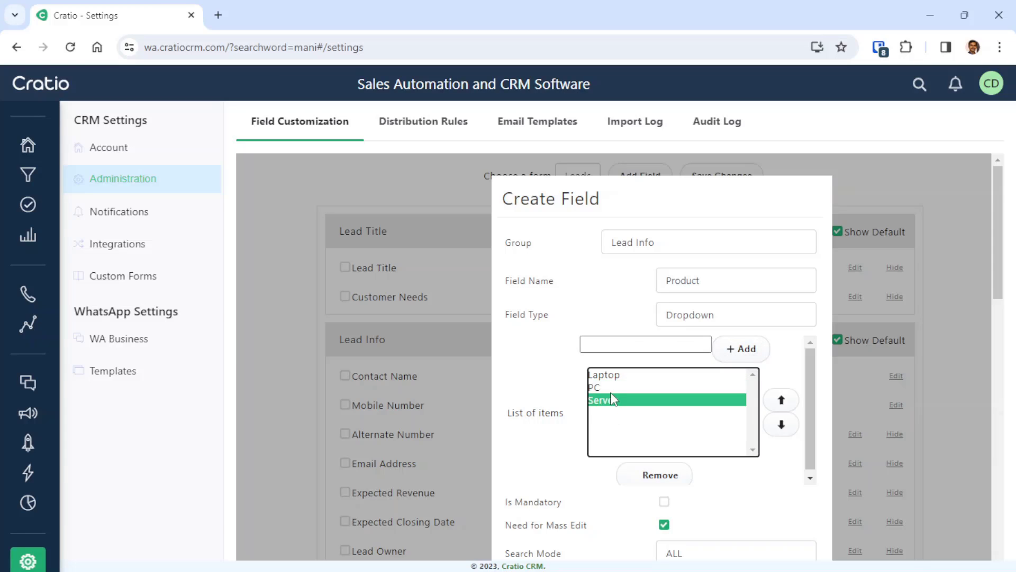
{"action": "left_click", "coordinate": [782, 400]}
{"action": "left_click", "coordinate": [781, 403]}
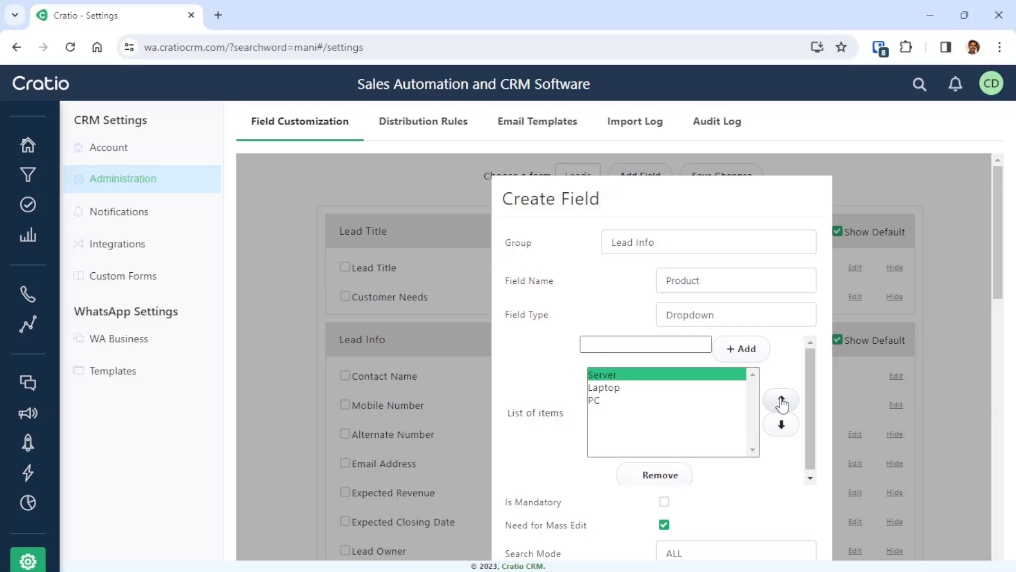
{"action": "left_click", "coordinate": [790, 430]}
{"action": "left_click", "coordinate": [791, 431]}
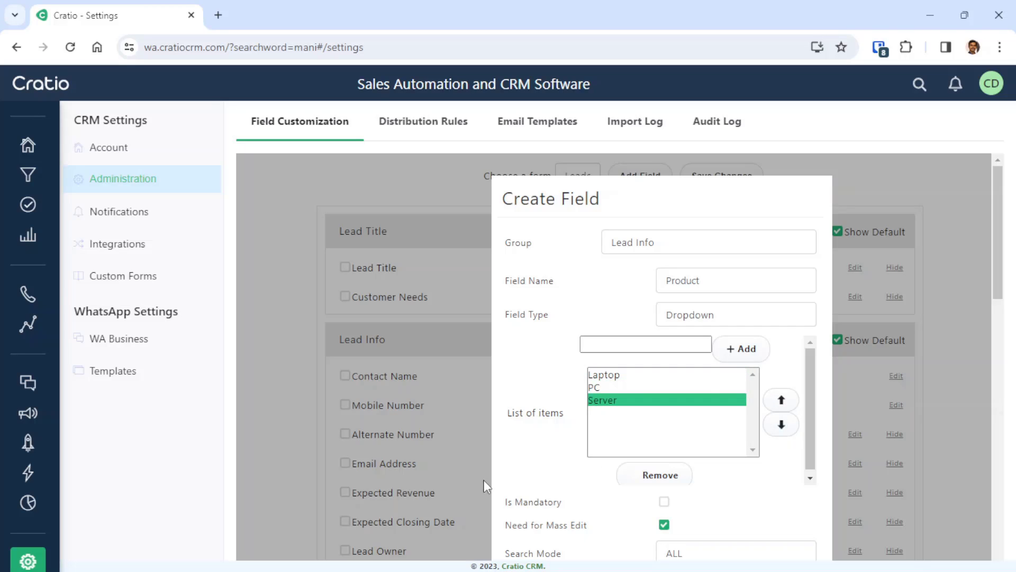
Turn off Lead Automation and save the Product field
{"action": "scroll", "coordinate": [620, 458], "scroll_direction": "down", "scroll_amount": 5}
{"action": "scroll", "coordinate": [709, 297], "scroll_direction": "up", "scroll_amount": 1}
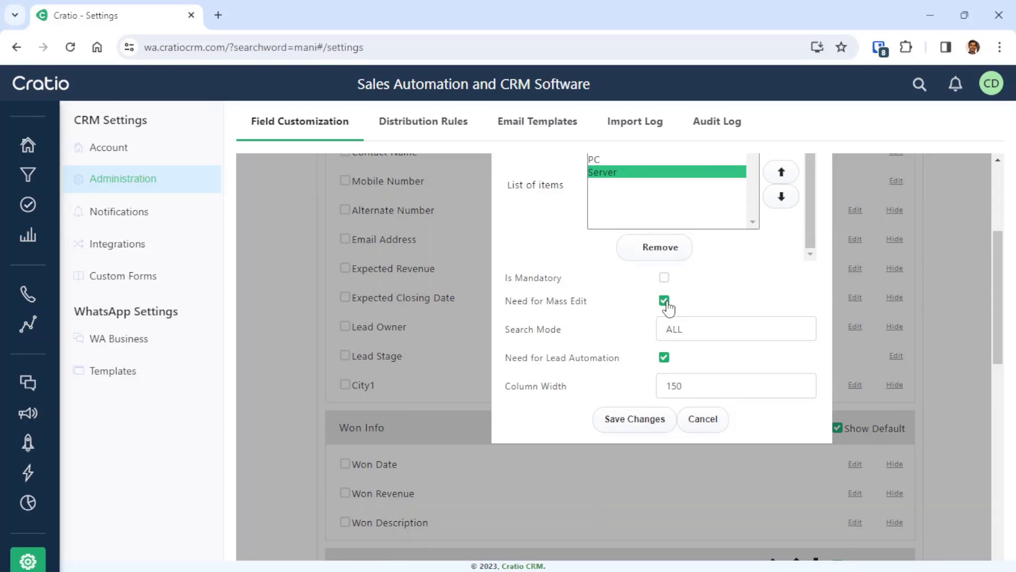
{"action": "left_click", "coordinate": [665, 358]}
{"action": "left_click", "coordinate": [638, 420]}
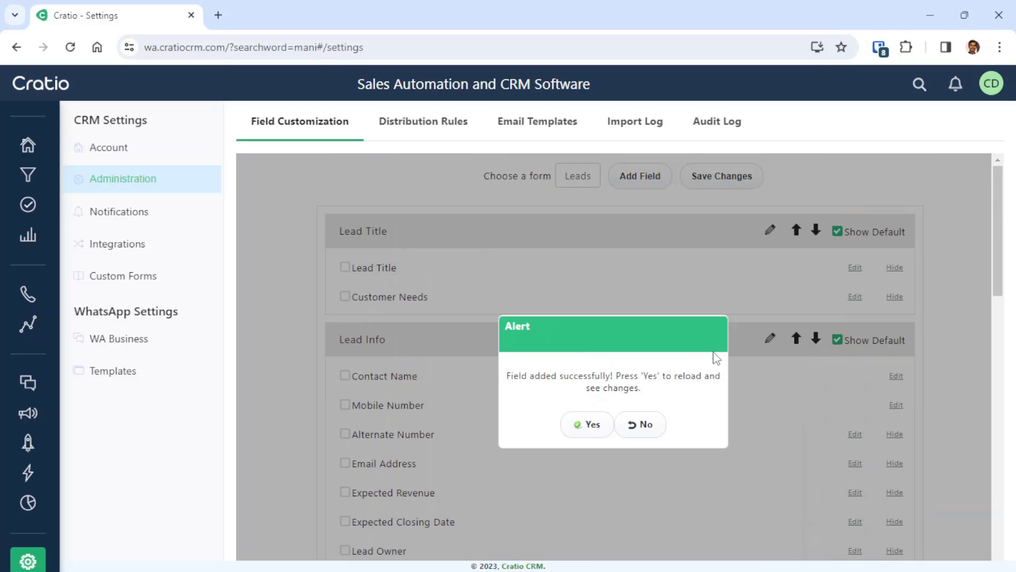
Reload the field settings, then go to the refreshed Leads list
{"action": "left_click", "coordinate": [591, 427]}
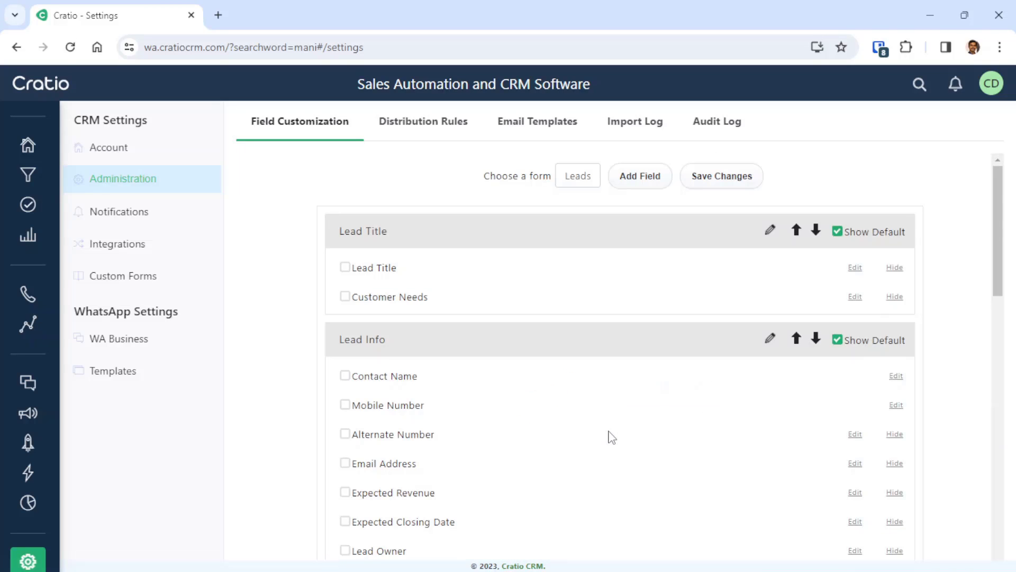
{"action": "mouse_move", "coordinate": [25, 167]}
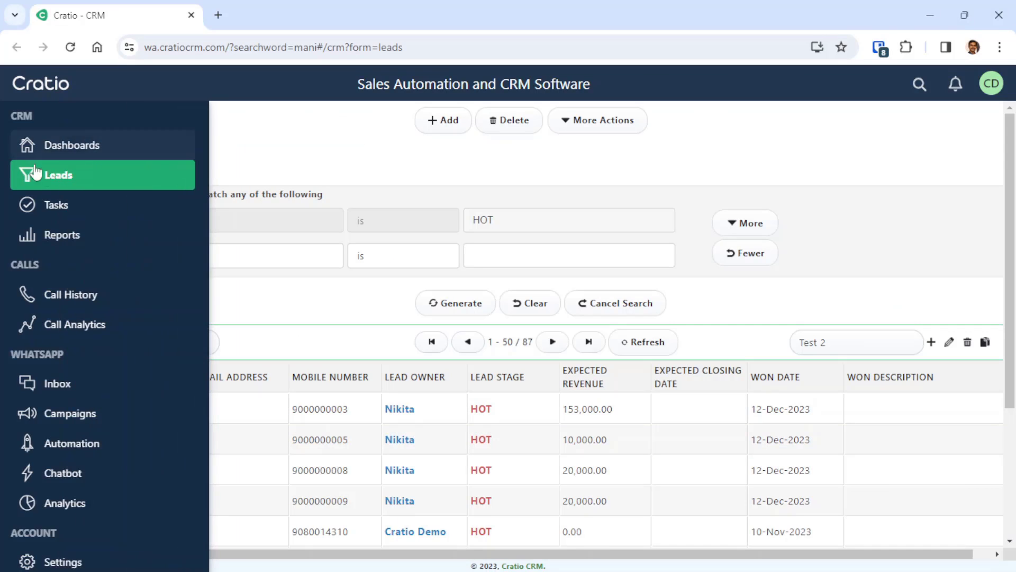
{"action": "left_click", "coordinate": [61, 183]}
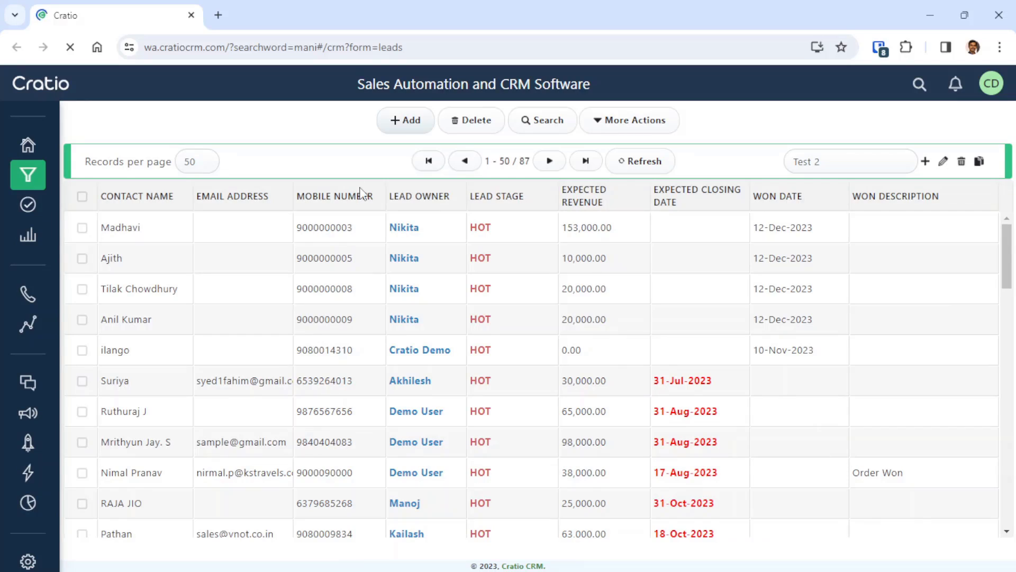
{"action": "mouse_move", "coordinate": [7, 200]}
{"action": "left_click", "coordinate": [53, 180]}
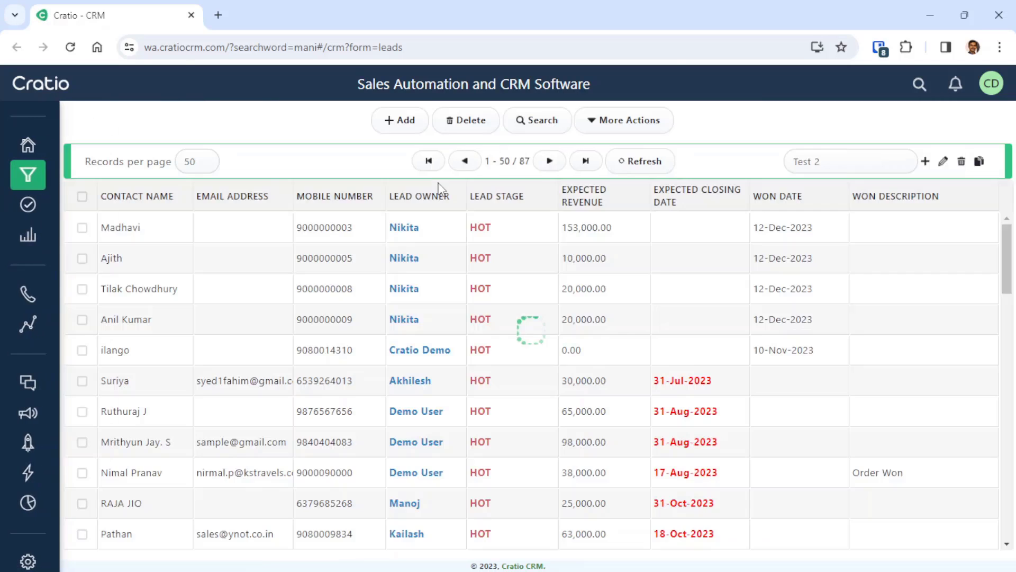
Start a new lead, check the Product dropdown choices, then leave the form
{"action": "left_click", "coordinate": [398, 120]}
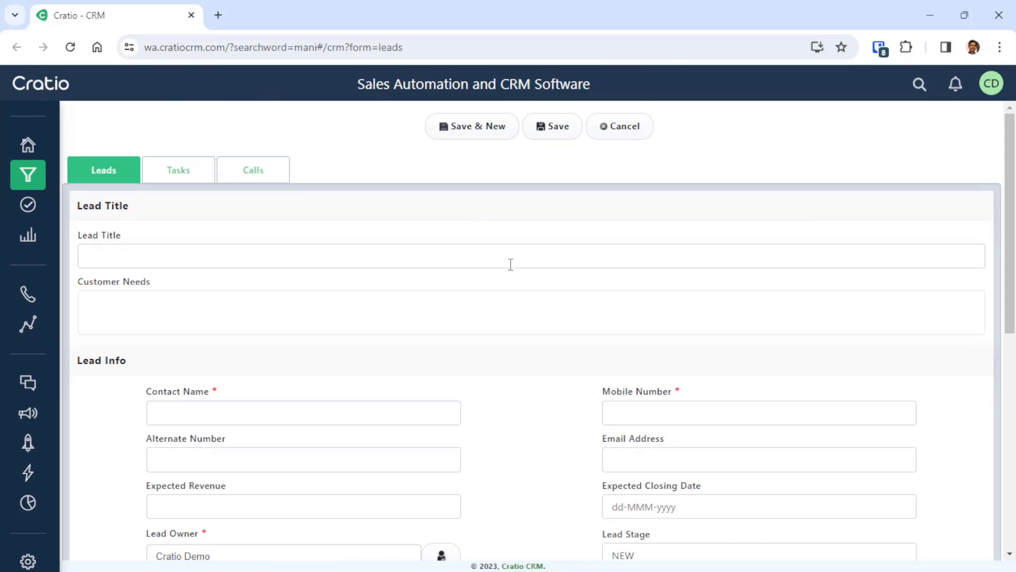
{"action": "scroll", "coordinate": [553, 332], "scroll_direction": "down", "scroll_amount": 3}
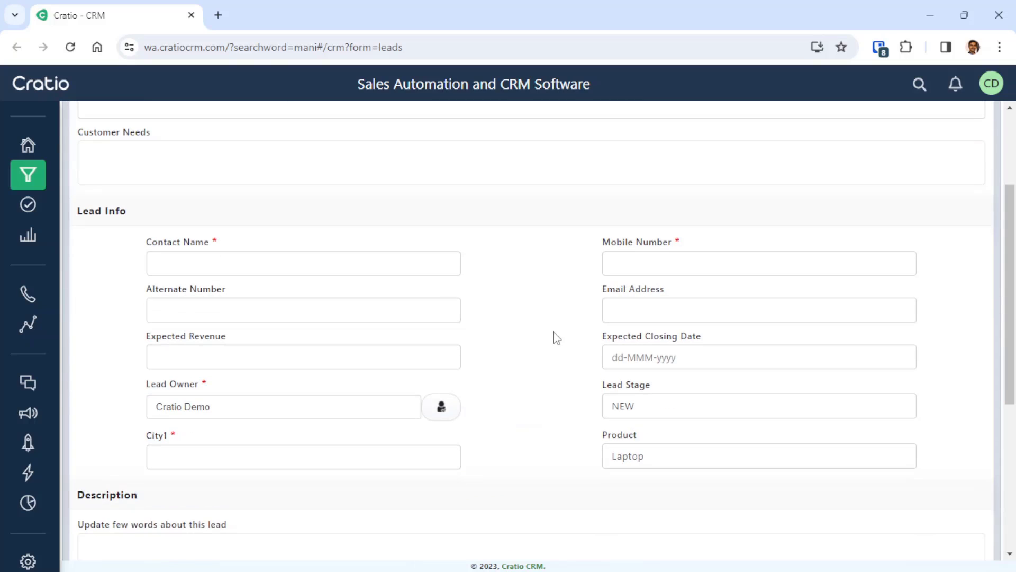
{"action": "left_click", "coordinate": [672, 463]}
{"action": "double_click", "coordinate": [617, 432]}
{"action": "left_click", "coordinate": [641, 457]}
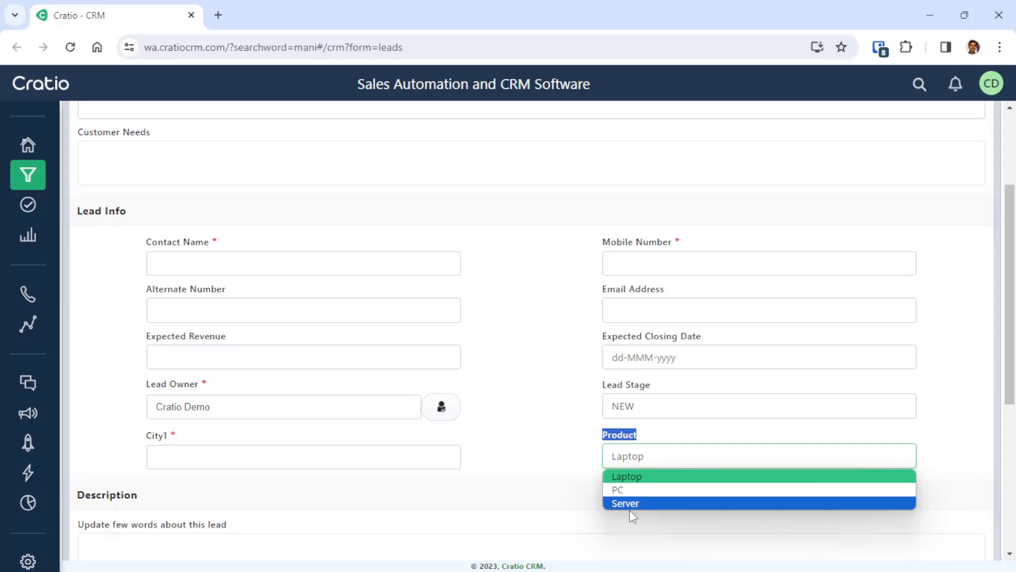
{"action": "scroll", "coordinate": [582, 451], "scroll_direction": "up", "scroll_amount": 5}
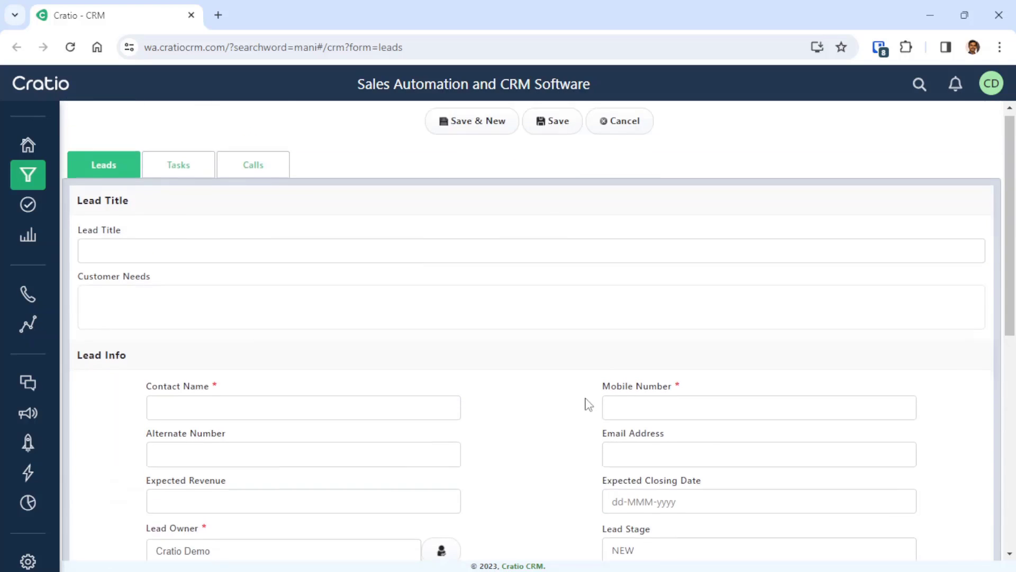
{"action": "left_click", "coordinate": [619, 125]}
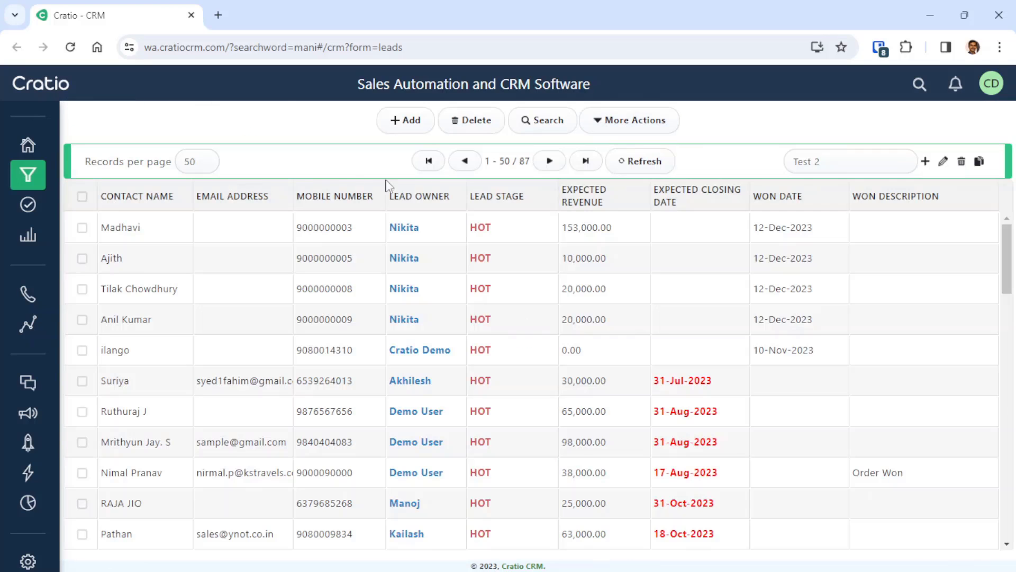
Open lead search on the Basic tab to see City1 and Product among its fields
{"action": "left_click", "coordinate": [525, 126]}
{"action": "left_click", "coordinate": [97, 174]}
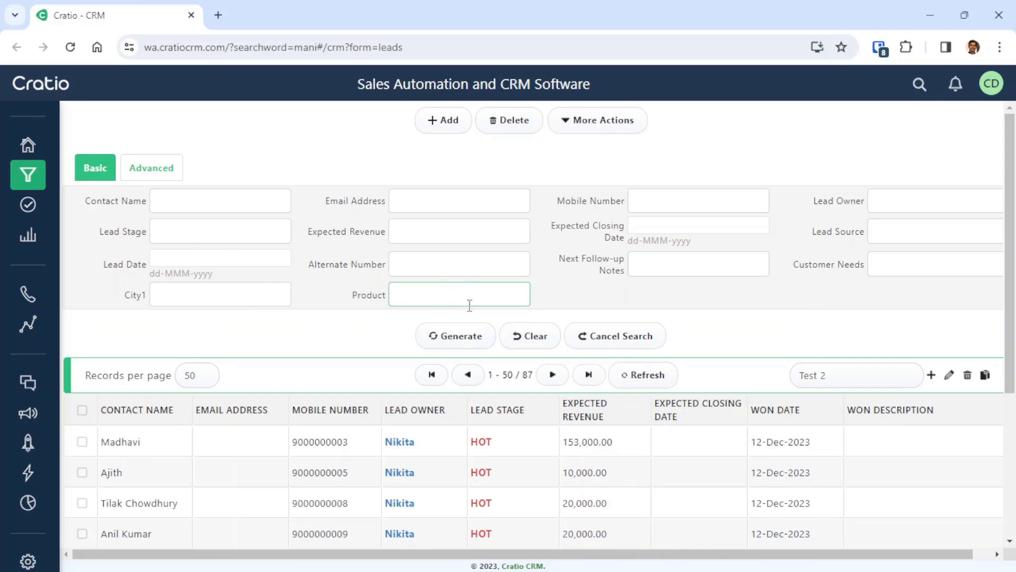
{"action": "key", "text": "alt+Tab"}
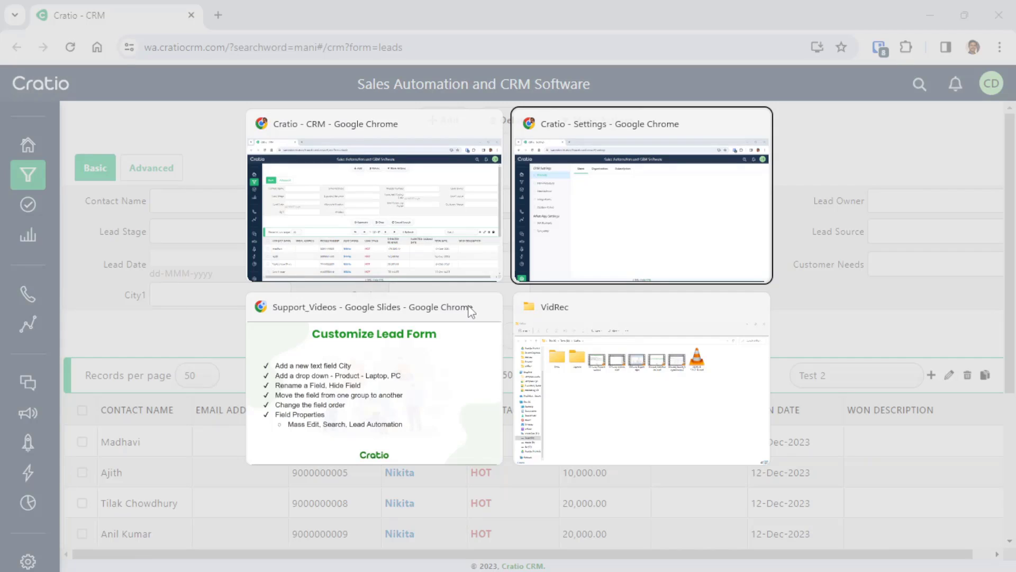
Review the Customize Lead Form checklist slide in Google Slides, then return to Cratio Settings
{"action": "left_click", "coordinate": [471, 312]}
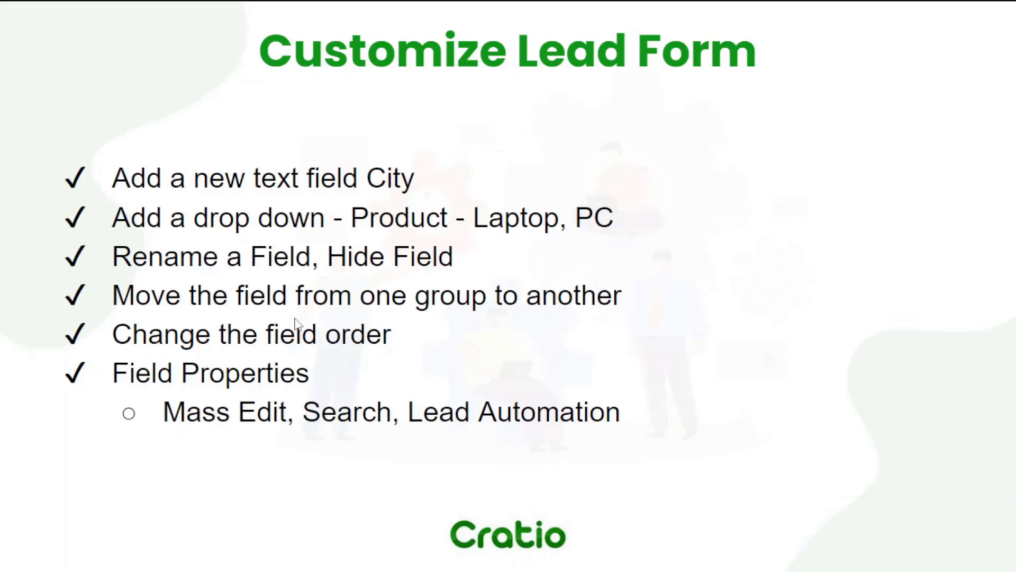
{"action": "key", "text": "alt+Tab"}
In Field Customization, rename City1 to City2, untick Is Mandatory and save
{"action": "left_click", "coordinate": [126, 188]}
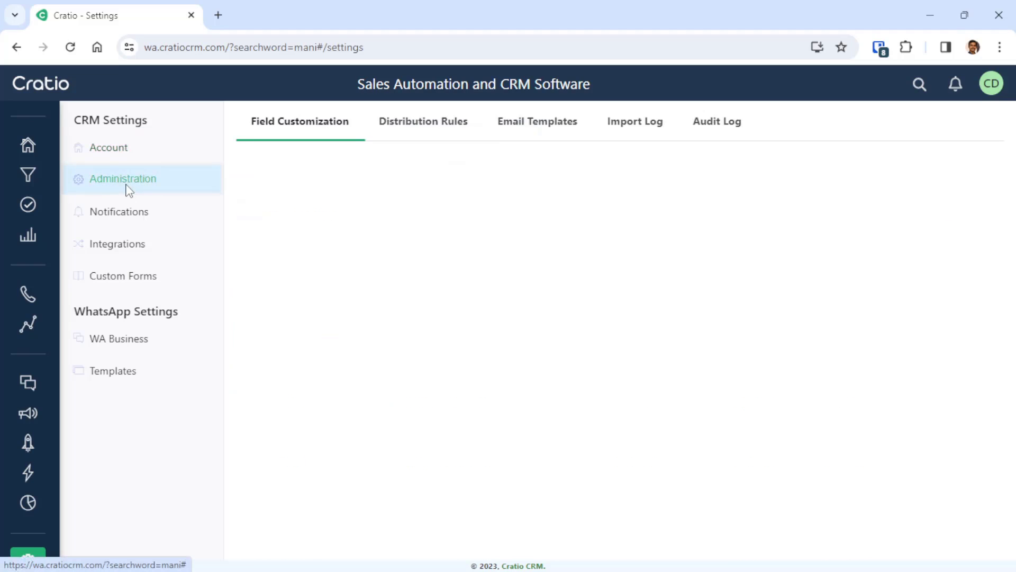
{"action": "left_click", "coordinate": [291, 134]}
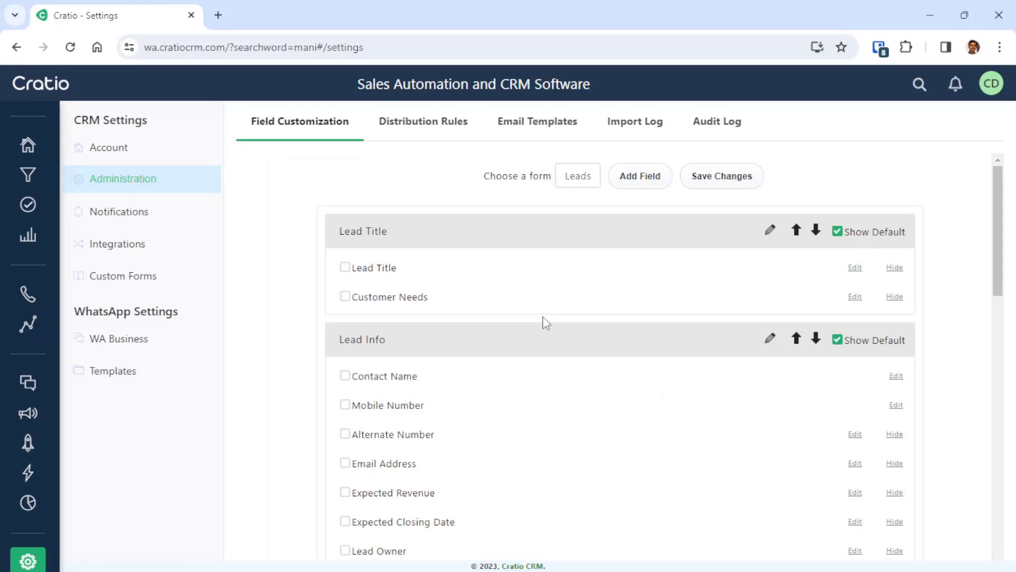
{"action": "scroll", "coordinate": [513, 340], "scroll_direction": "down", "scroll_amount": 4}
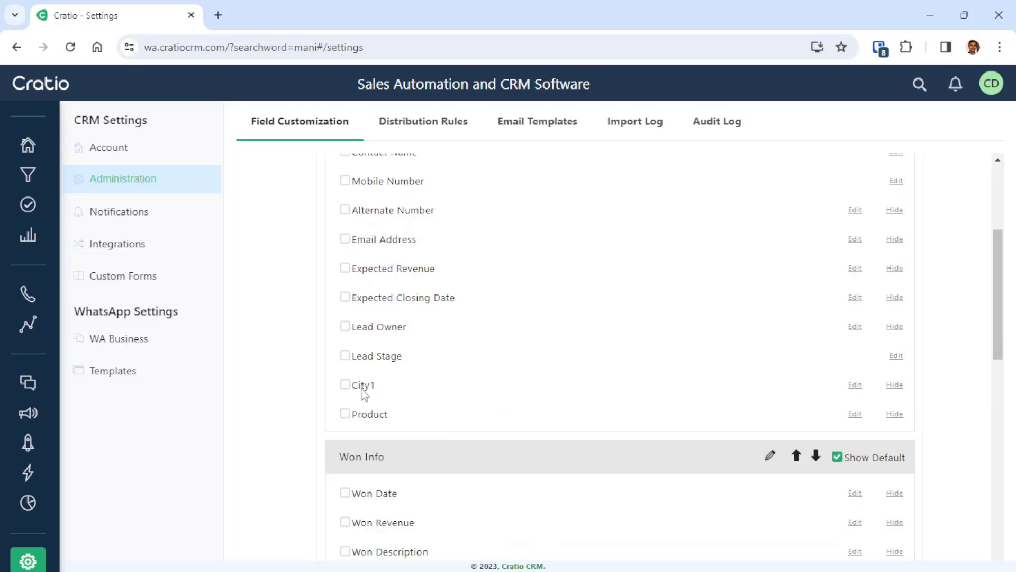
{"action": "left_click", "coordinate": [856, 385]}
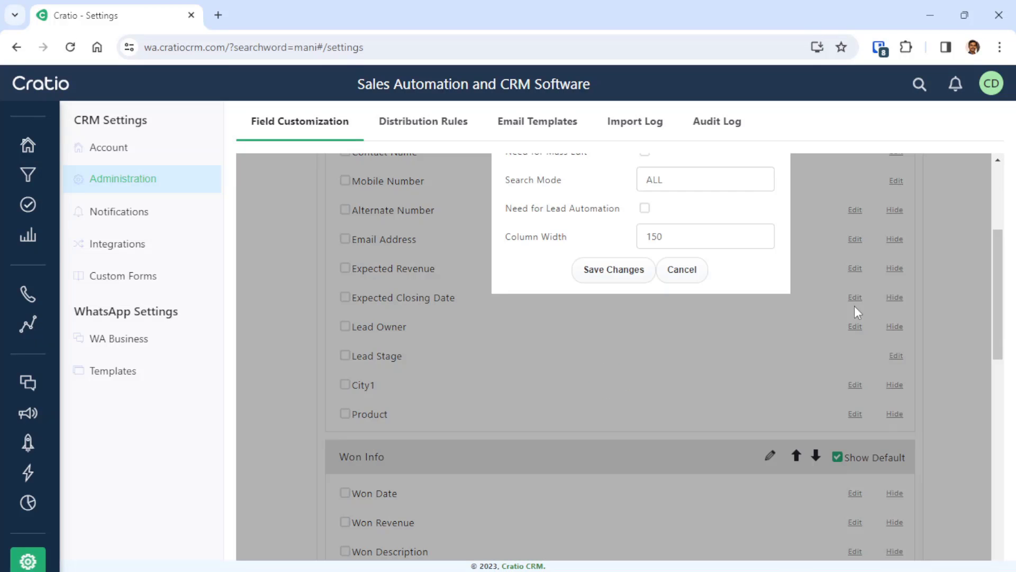
{"action": "scroll", "coordinate": [751, 338], "scroll_direction": "up", "scroll_amount": 4}
{"action": "left_click", "coordinate": [709, 284]}
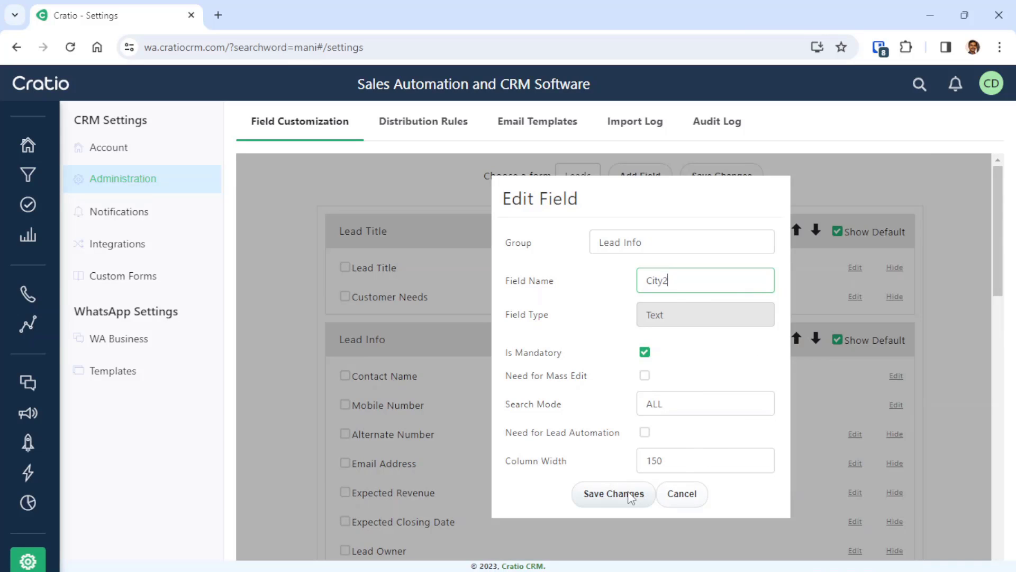
{"action": "left_click", "coordinate": [645, 353]}
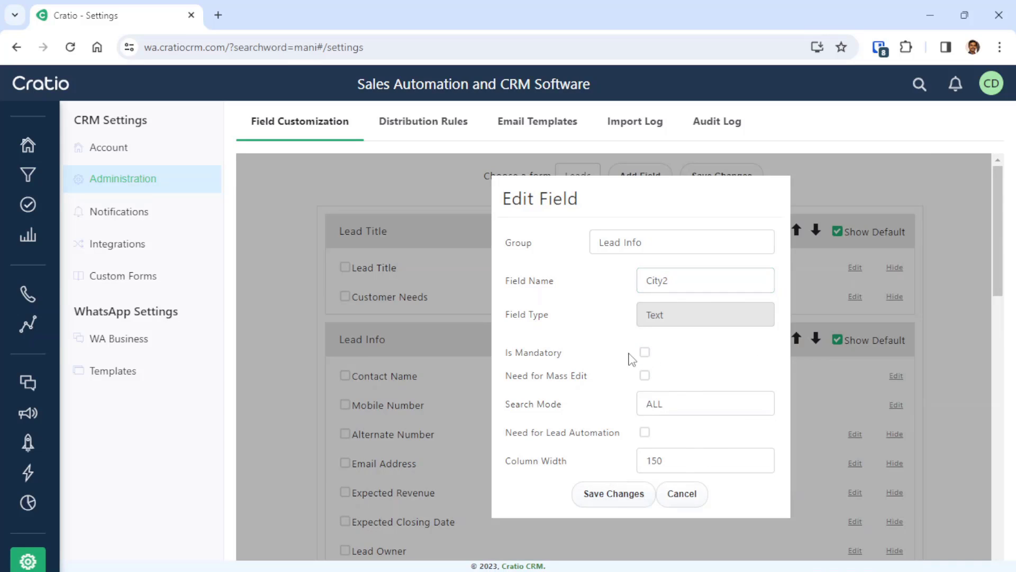
{"action": "left_click", "coordinate": [625, 501]}
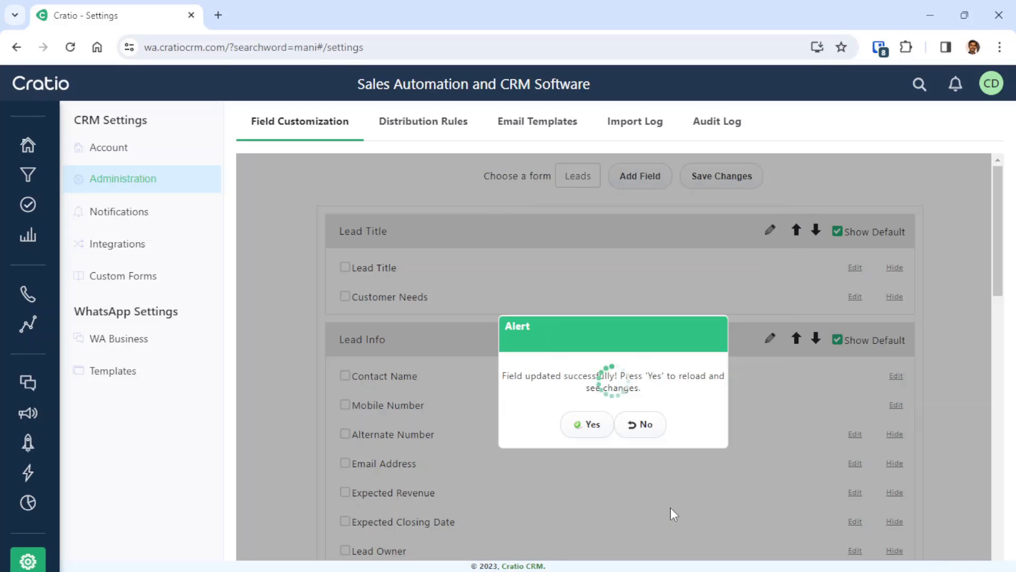
Reload the field list, hide the Product field and dismiss the confirmation
{"action": "left_click", "coordinate": [585, 425]}
{"action": "scroll", "coordinate": [652, 480], "scroll_direction": "down", "scroll_amount": 4}
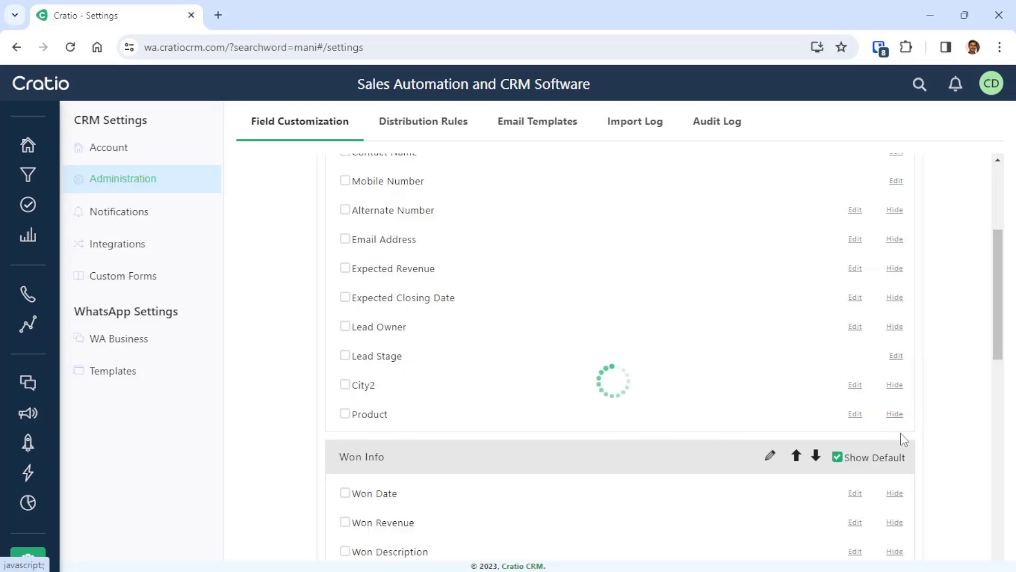
{"action": "left_click", "coordinate": [894, 415]}
{"action": "left_click", "coordinate": [590, 425]}
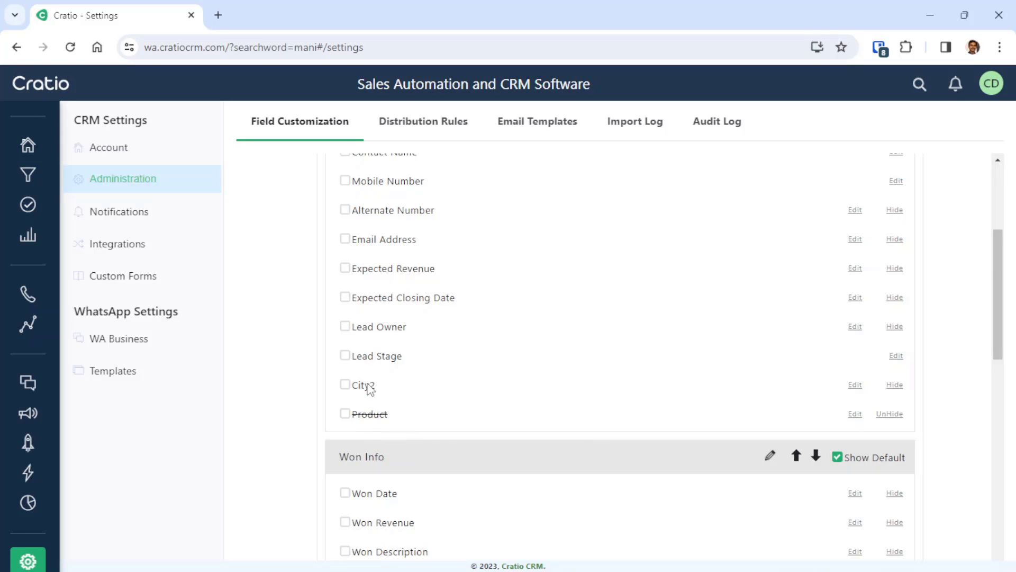
{"action": "left_click", "coordinate": [346, 385]}
{"action": "scroll", "coordinate": [531, 421], "scroll_direction": "up", "scroll_amount": 1}
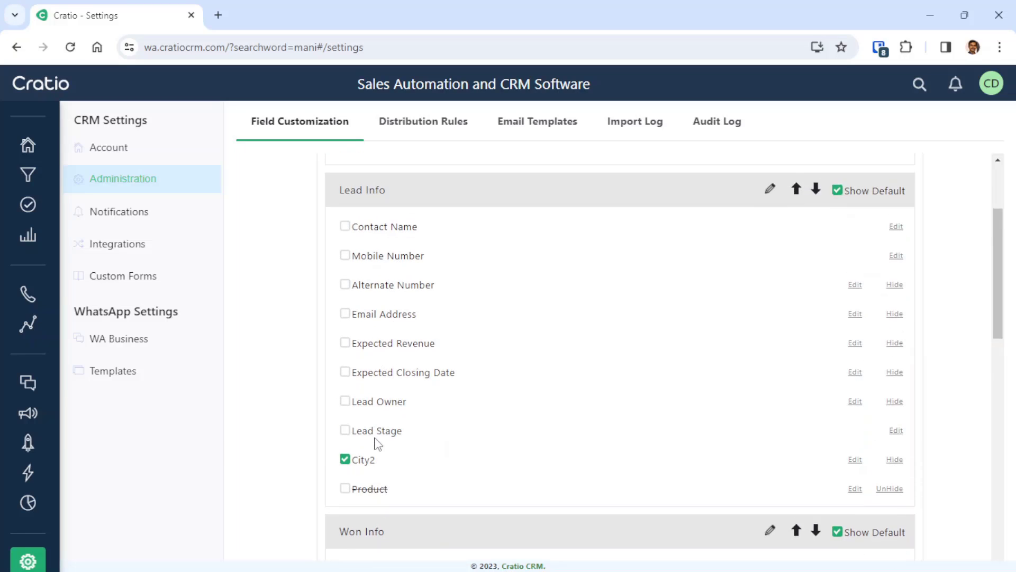
{"action": "left_click", "coordinate": [796, 190]}
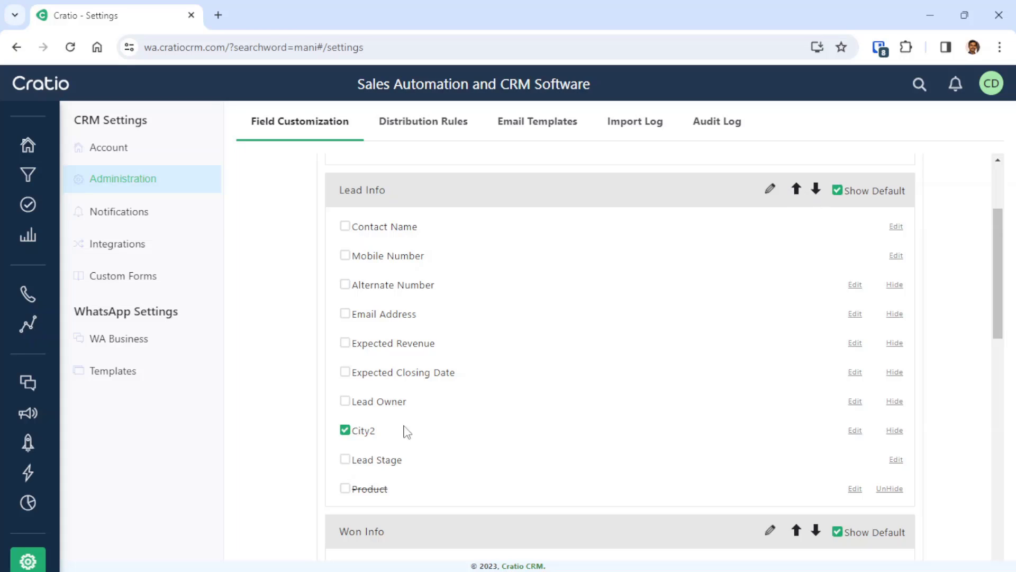
{"action": "left_click", "coordinate": [797, 192]}
{"action": "left_click", "coordinate": [798, 191]}
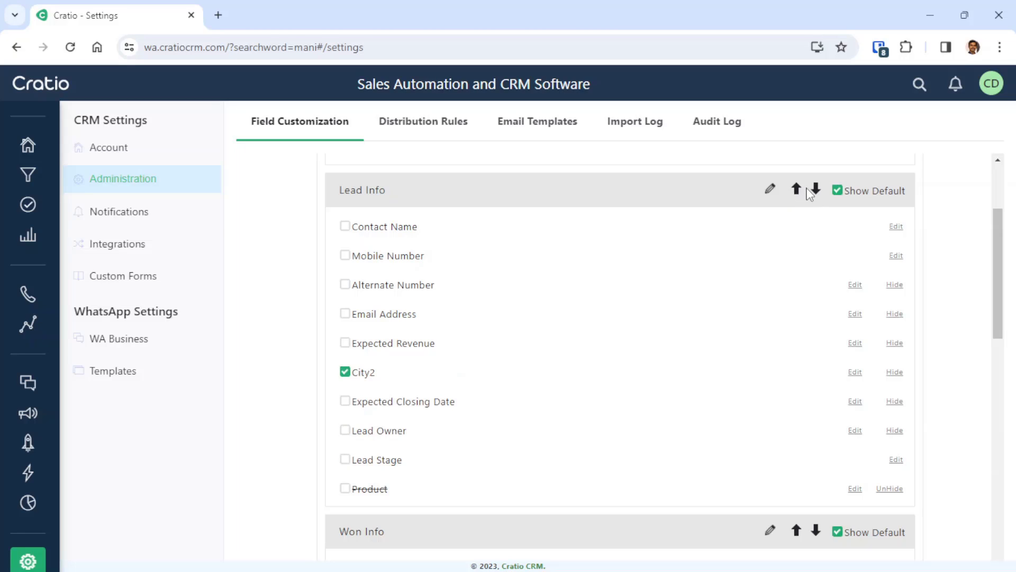
{"action": "left_click", "coordinate": [810, 193]}
{"action": "left_click", "coordinate": [810, 194]}
{"action": "left_click", "coordinate": [811, 193]}
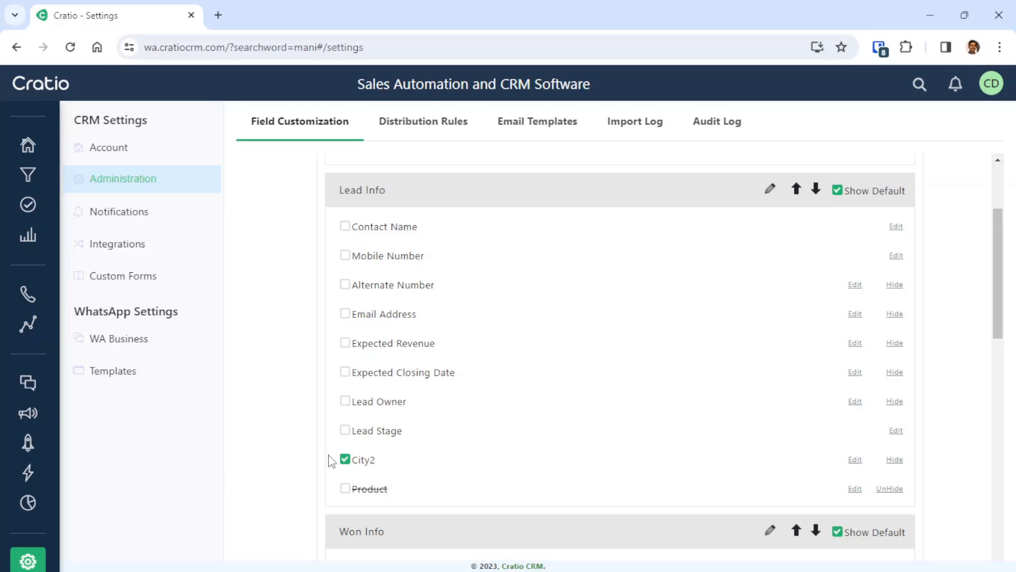
{"action": "left_click", "coordinate": [345, 459]}
{"action": "scroll", "coordinate": [459, 275], "scroll_direction": "up", "scroll_amount": 1}
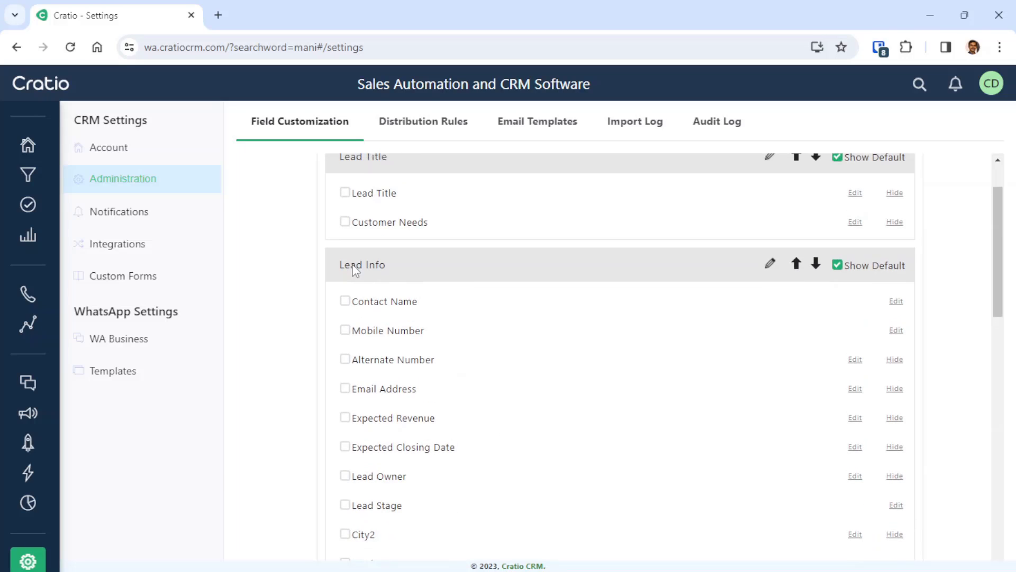
Check the Lead Info group's name and Two Column layout, then switch to the leads window
{"action": "left_click", "coordinate": [770, 264]}
{"action": "left_click", "coordinate": [579, 358]}
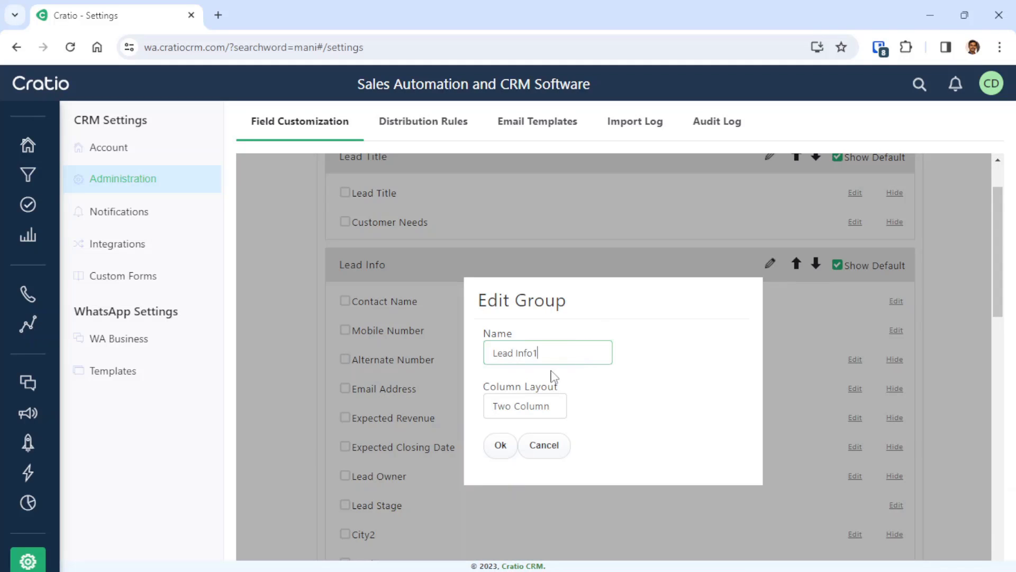
{"action": "left_click", "coordinate": [535, 412]}
{"action": "left_click", "coordinate": [536, 415]}
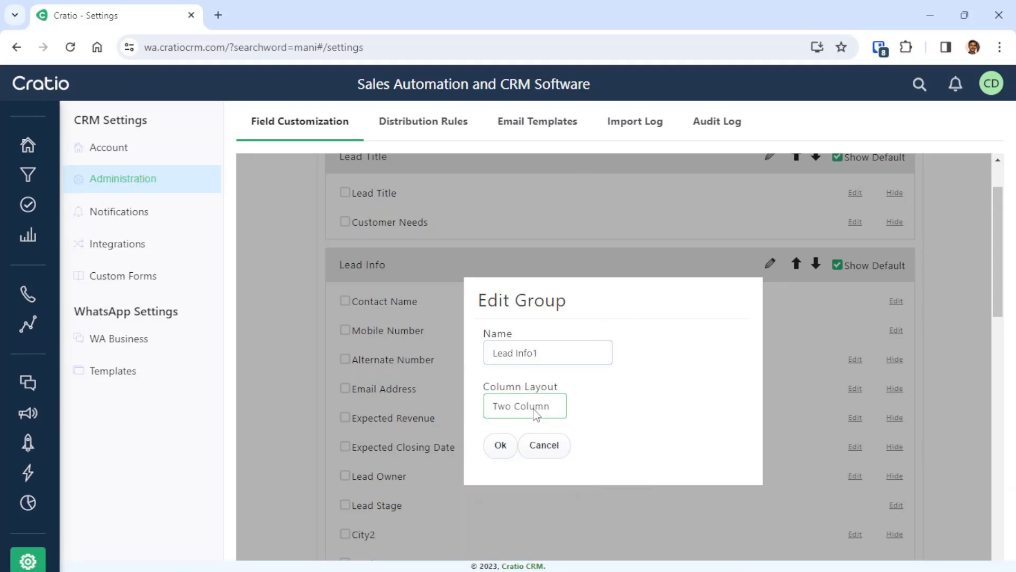
{"action": "key", "text": "alt+Tab"}
{"action": "key", "text": "alt+Tab"}
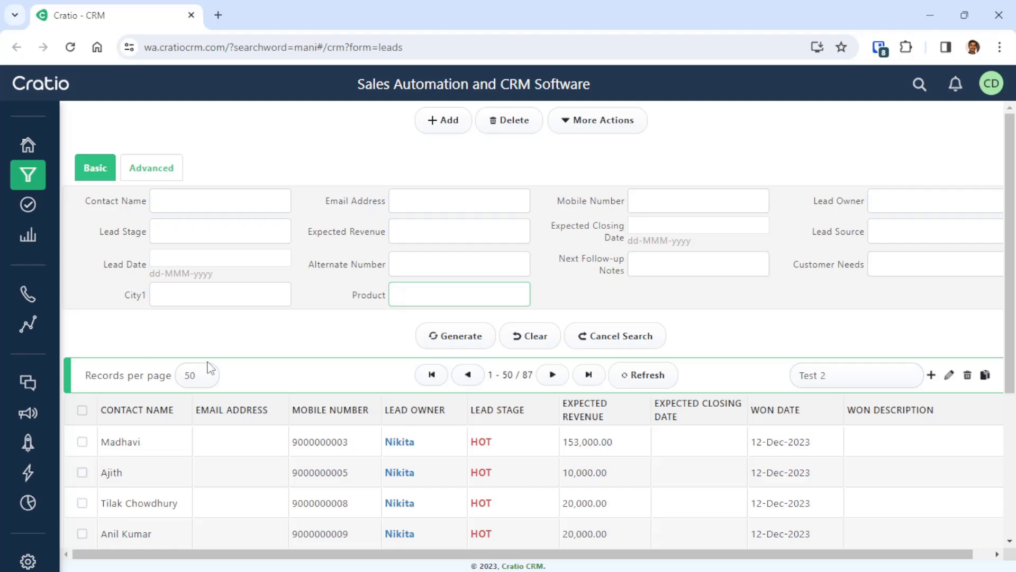
Close lead search and open the top lead's record in edit mode
{"action": "left_click", "coordinate": [642, 338]}
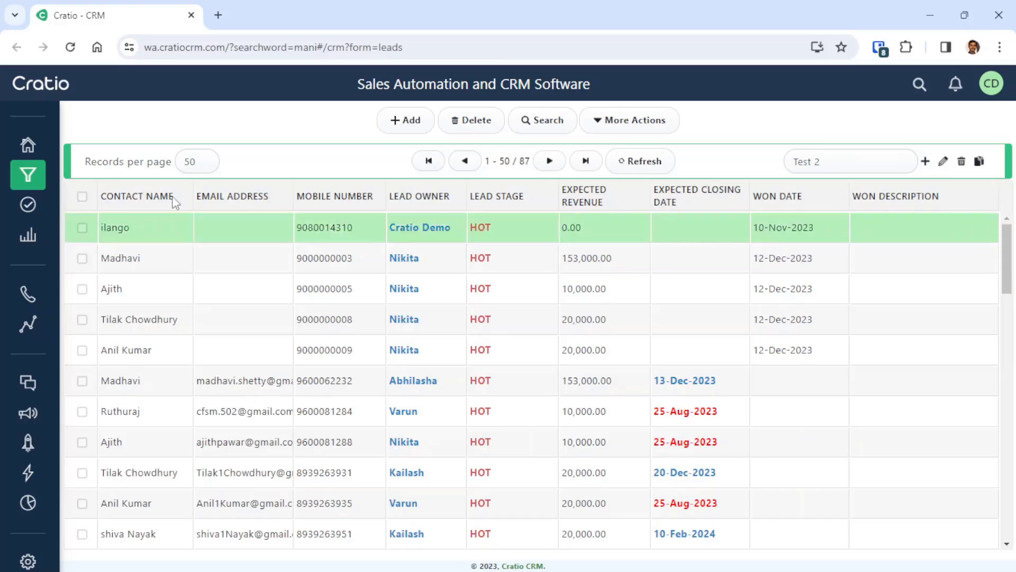
{"action": "left_click", "coordinate": [169, 229]}
{"action": "left_click", "coordinate": [405, 128]}
{"action": "scroll", "coordinate": [180, 284], "scroll_direction": "down", "scroll_amount": 3}
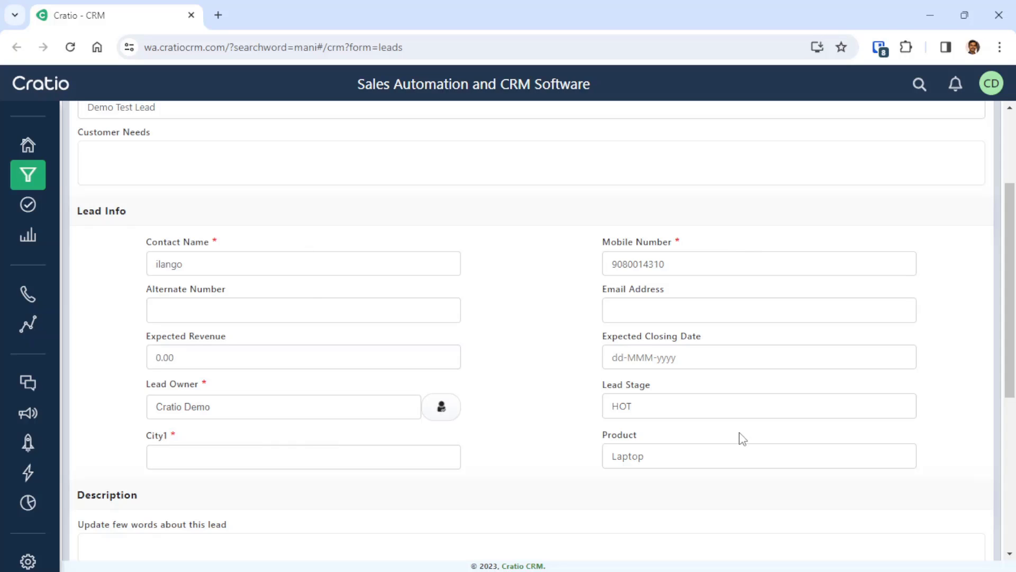
{"action": "scroll", "coordinate": [414, 365], "scroll_direction": "up", "scroll_amount": 3}
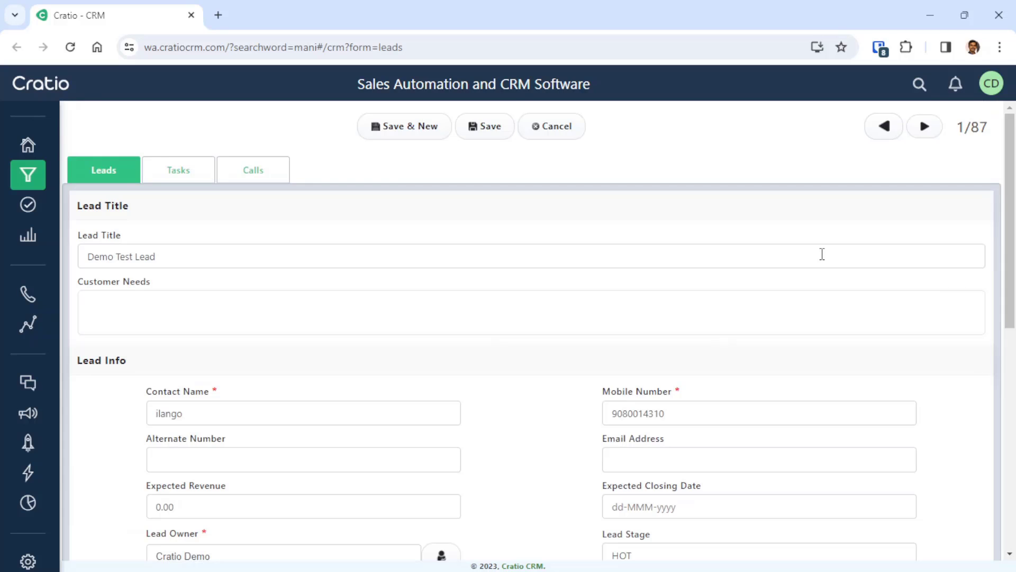
Back in settings, keep Lead Info on Two Column and cancel the group editor
{"action": "key", "text": "alt+Tab"}
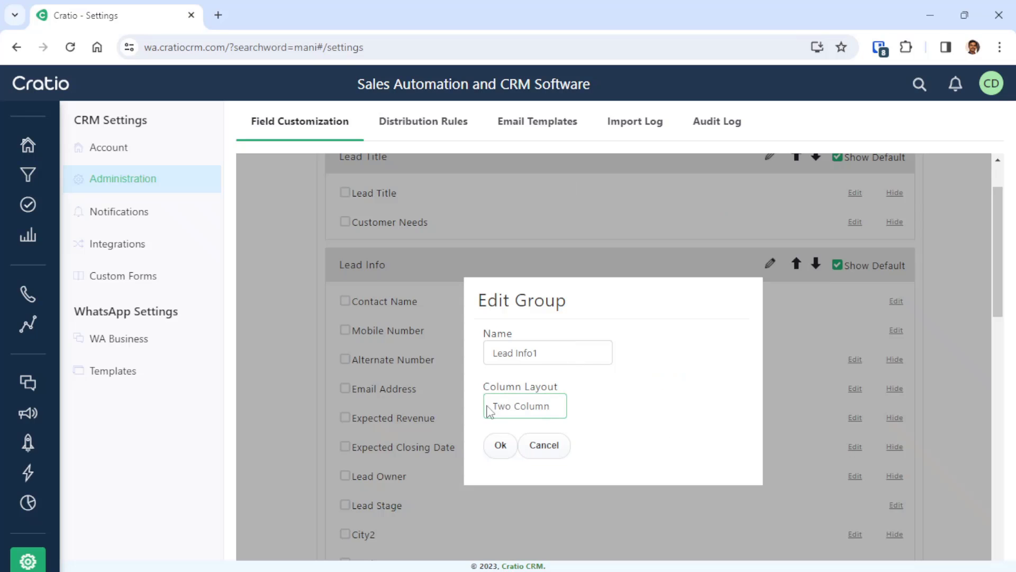
{"action": "left_click", "coordinate": [521, 413]}
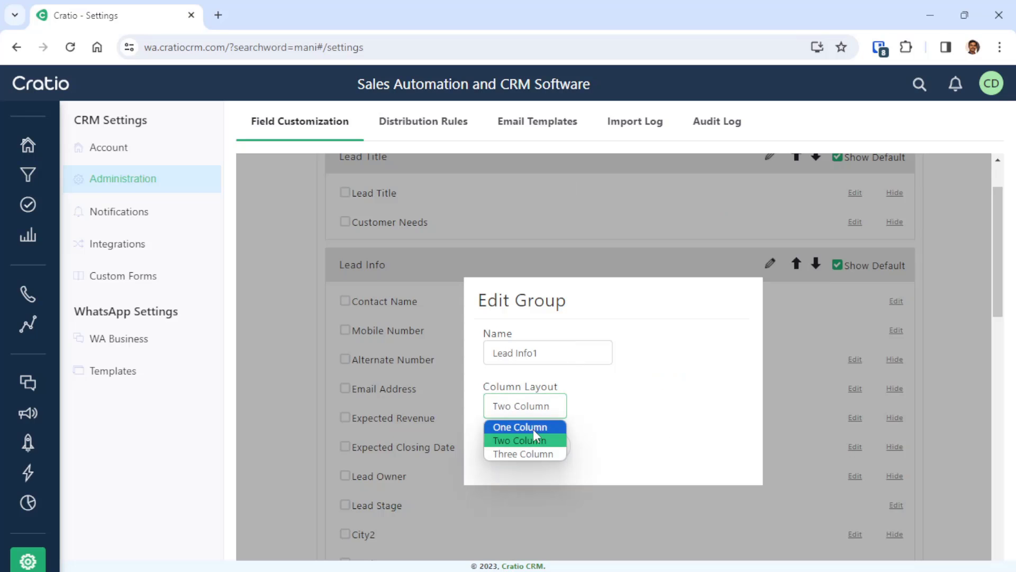
{"action": "left_click", "coordinate": [592, 462]}
{"action": "left_click", "coordinate": [546, 446]}
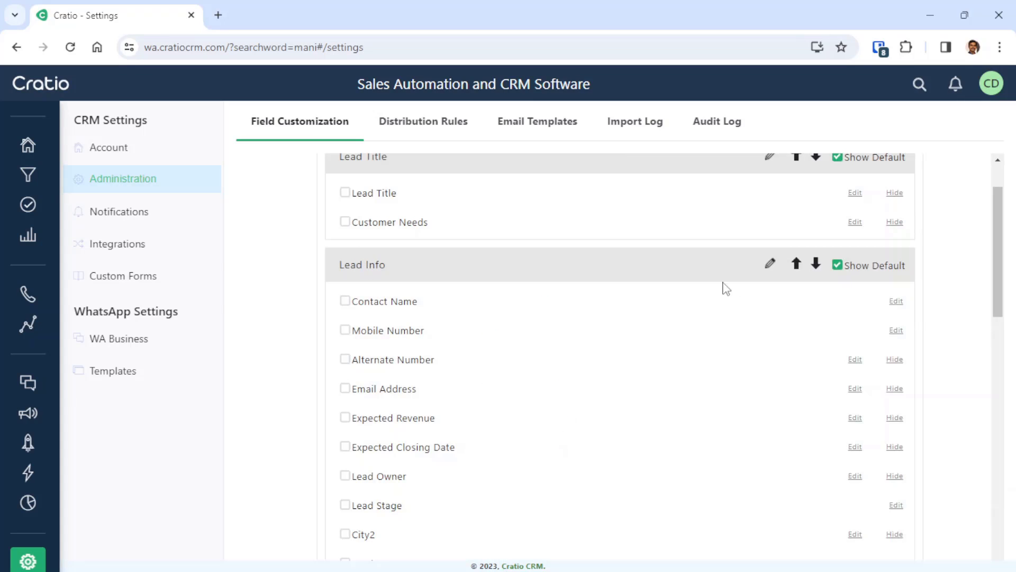
{"action": "left_click", "coordinate": [837, 265]}
{"action": "scroll", "coordinate": [512, 406], "scroll_direction": "down", "scroll_amount": 7}
{"action": "scroll", "coordinate": [512, 406], "scroll_direction": "down", "scroll_amount": 1}
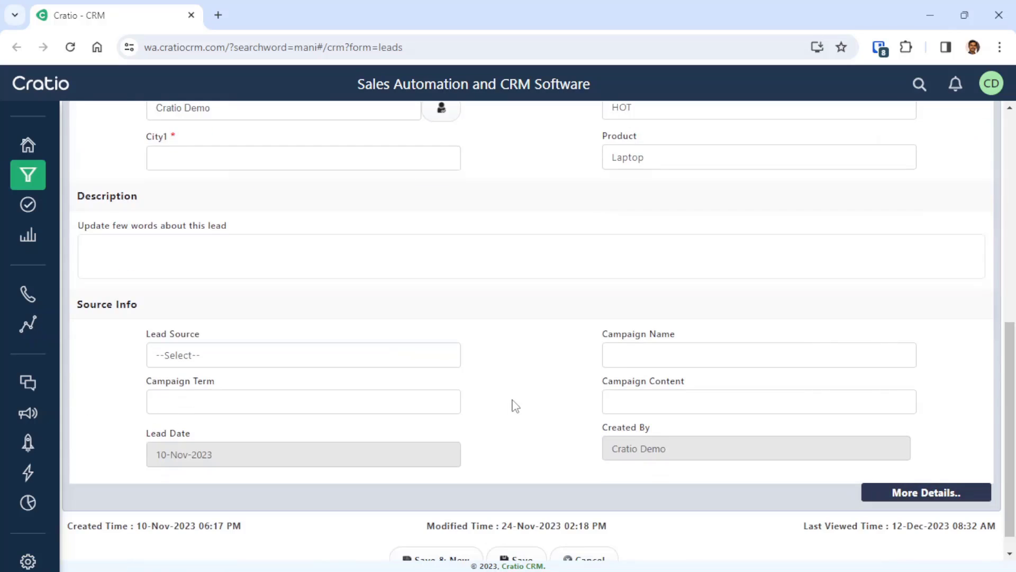
{"action": "scroll", "coordinate": [478, 402], "scroll_direction": "up", "scroll_amount": 7}
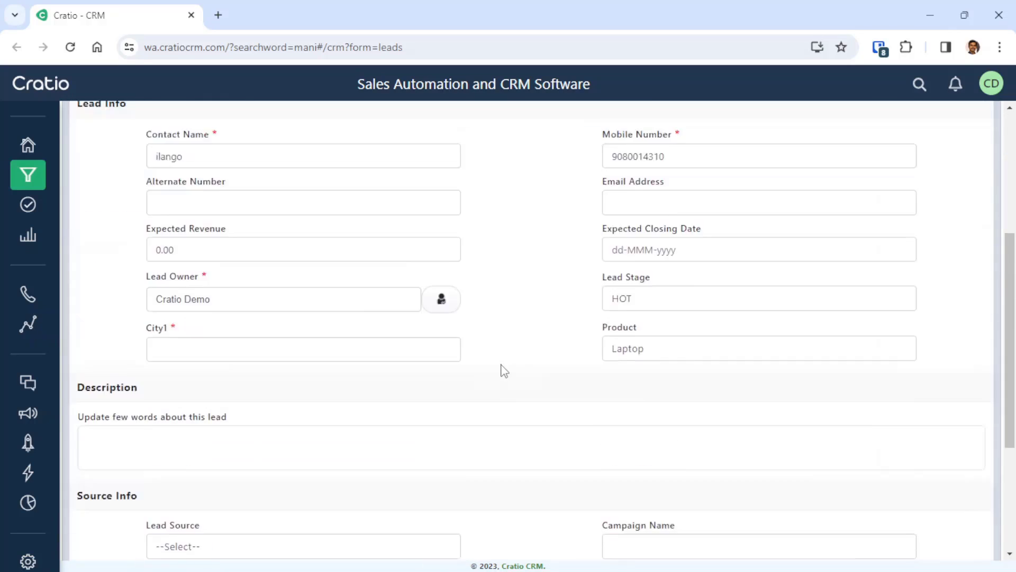
{"action": "scroll", "coordinate": [504, 371], "scroll_direction": "down", "scroll_amount": 8}
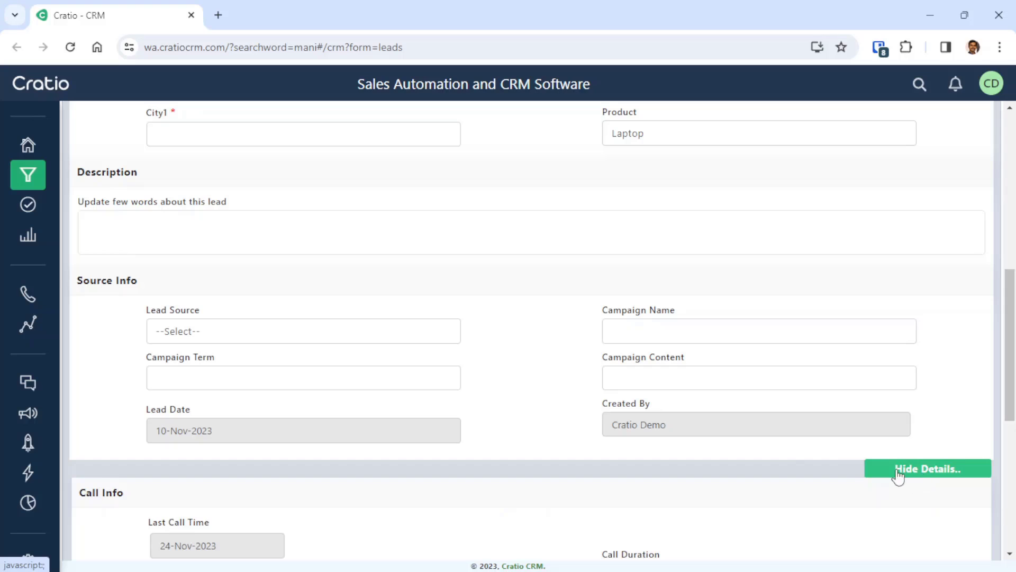
{"action": "left_click", "coordinate": [922, 474]}
{"action": "left_click", "coordinate": [921, 473]}
{"action": "scroll", "coordinate": [500, 326], "scroll_direction": "down", "scroll_amount": 5}
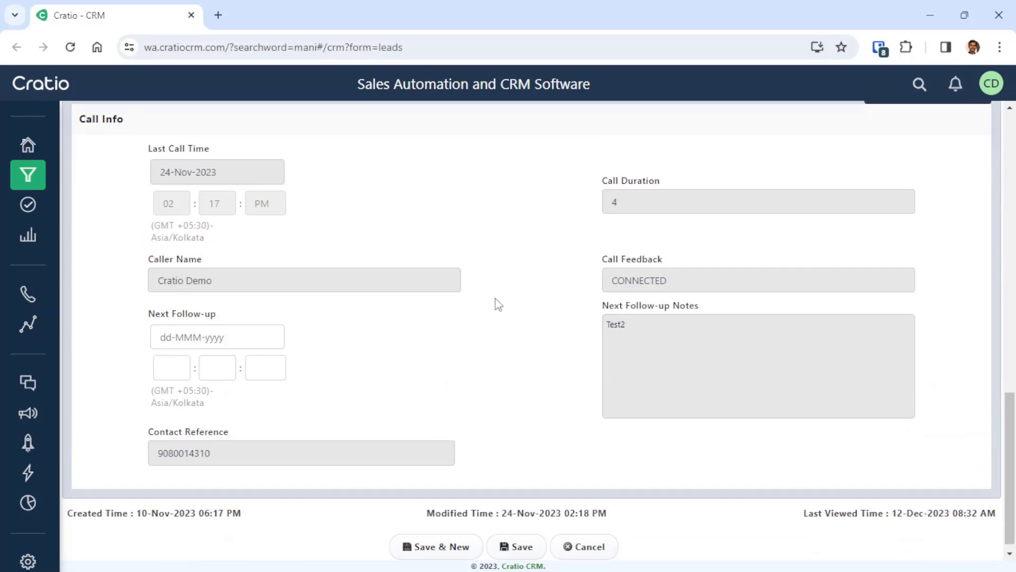
{"action": "scroll", "coordinate": [795, 367], "scroll_direction": "up", "scroll_amount": 2}
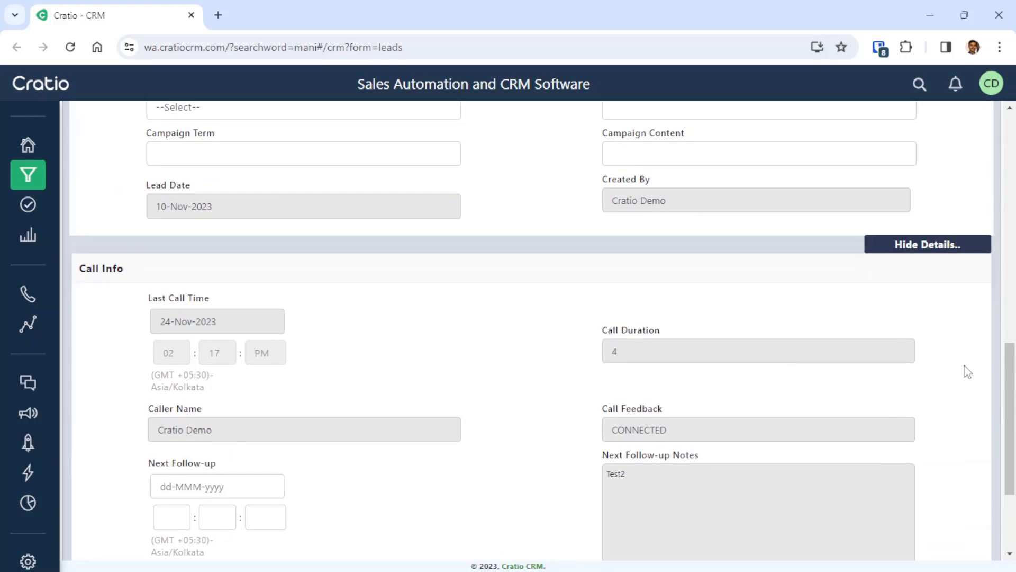
{"action": "left_click", "coordinate": [934, 245]}
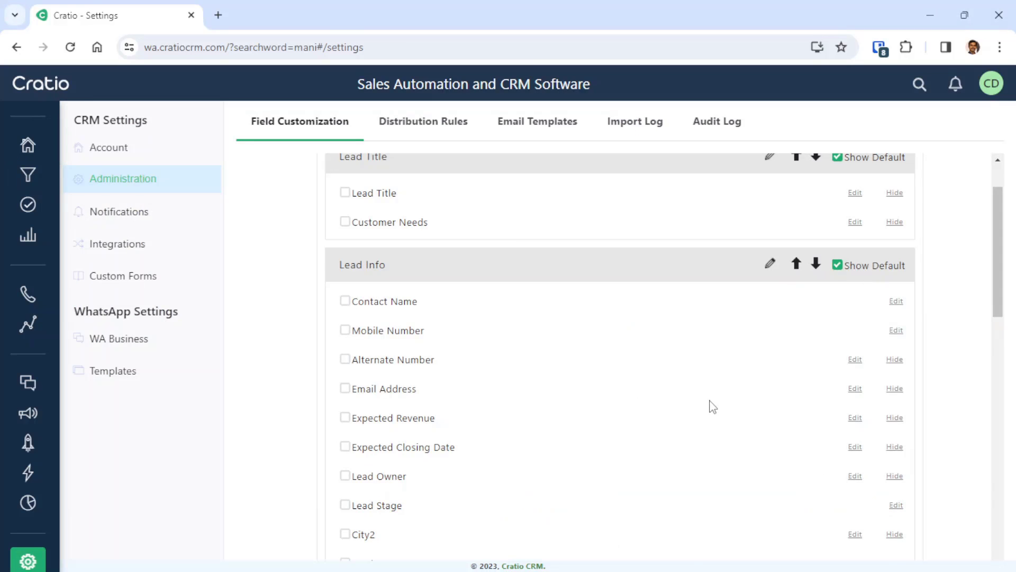
{"action": "scroll", "coordinate": [710, 405], "scroll_direction": "up", "scroll_amount": 2}
{"action": "scroll", "coordinate": [710, 408], "scroll_direction": "down", "scroll_amount": 4}
{"action": "scroll", "coordinate": [710, 410], "scroll_direction": "up", "scroll_amount": 3}
{"action": "scroll", "coordinate": [657, 354], "scroll_direction": "up", "scroll_amount": 1}
{"action": "scroll", "coordinate": [492, 458], "scroll_direction": "down", "scroll_amount": 5}
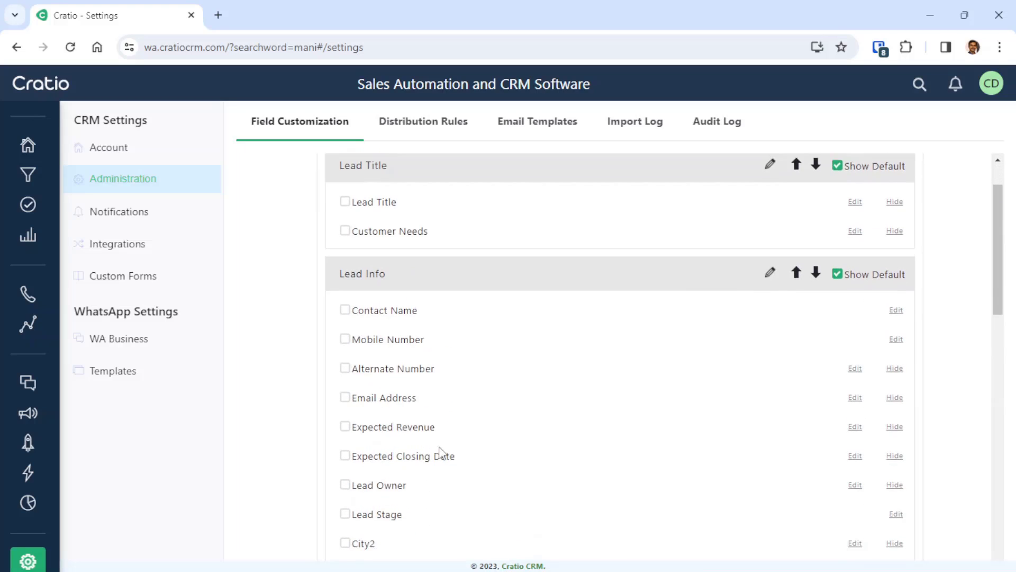
{"action": "scroll", "coordinate": [788, 478], "scroll_direction": "down", "scroll_amount": 1}
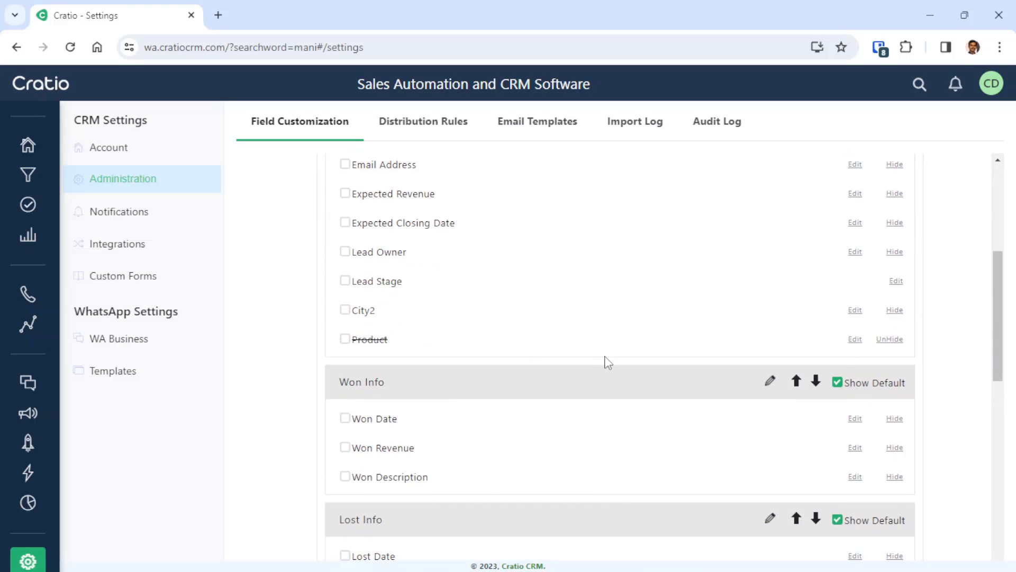
{"action": "scroll", "coordinate": [608, 363], "scroll_direction": "up", "scroll_amount": 3}
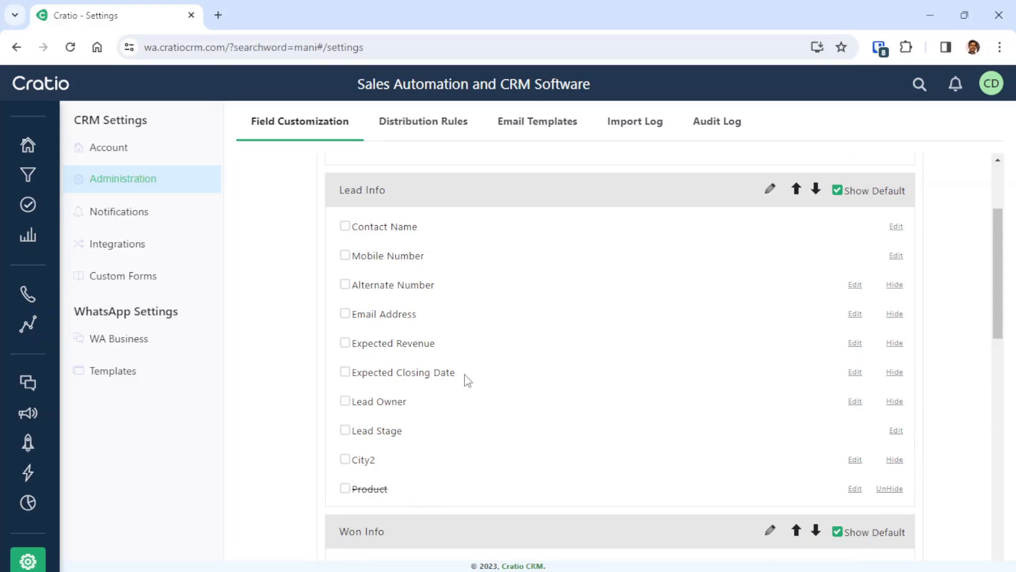
{"action": "scroll", "coordinate": [468, 373], "scroll_direction": "up", "scroll_amount": 3}
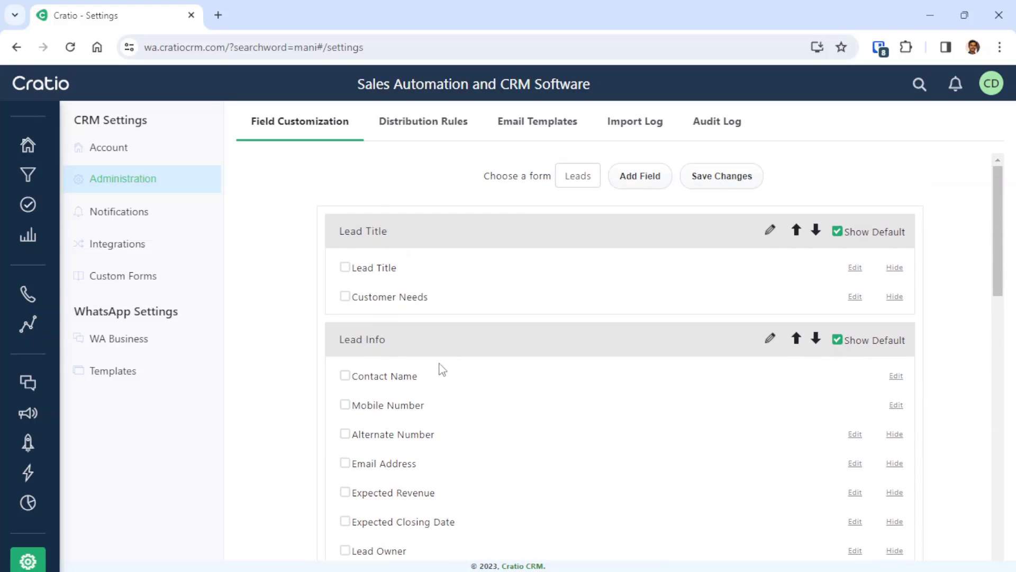
{"action": "left_click", "coordinate": [344, 404]}
{"action": "left_click", "coordinate": [796, 231]}
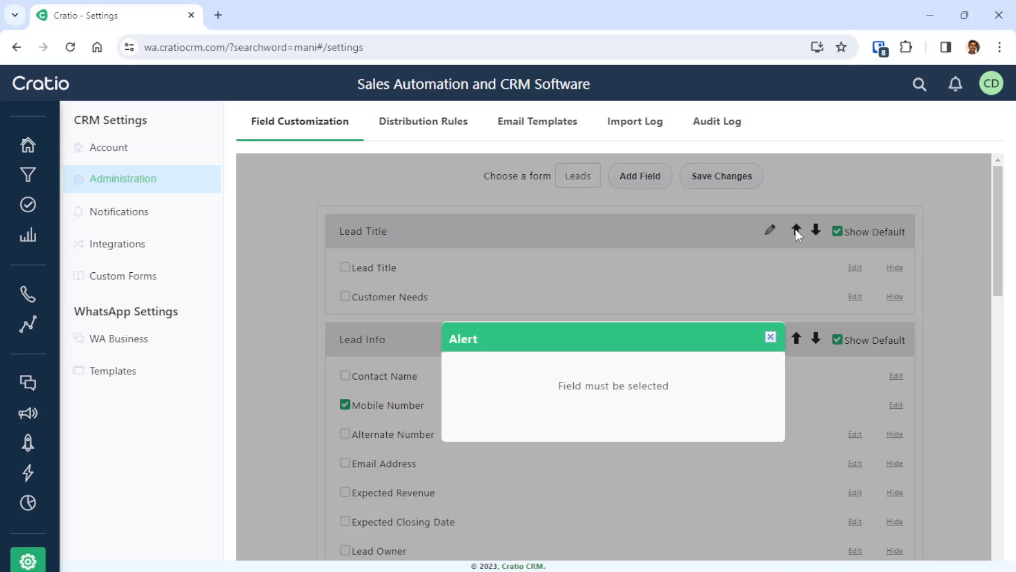
{"action": "left_click", "coordinate": [771, 337]}
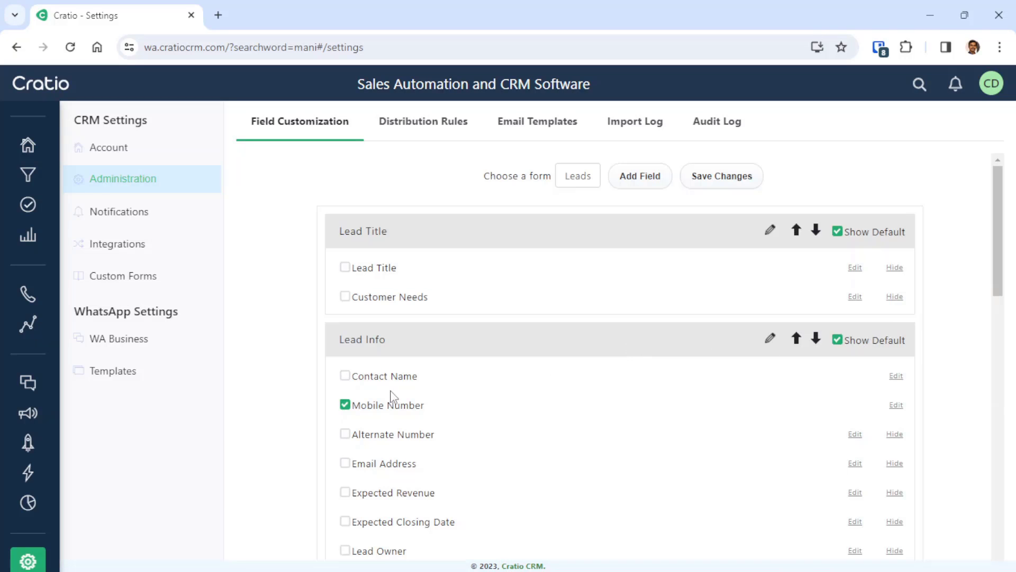
{"action": "left_click", "coordinate": [345, 405]}
Save the Leads layout with City2 in Lead Info and Product hidden, then dismiss the Layout Updated alert
{"action": "scroll", "coordinate": [824, 422], "scroll_direction": "down", "scroll_amount": 8}
{"action": "scroll", "coordinate": [827, 417], "scroll_direction": "down", "scroll_amount": 6}
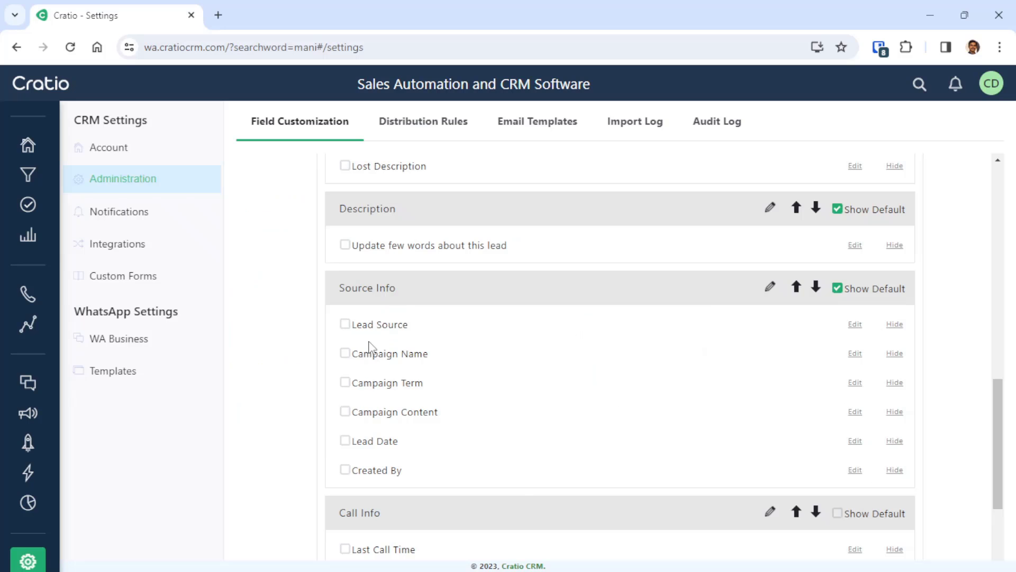
{"action": "scroll", "coordinate": [586, 369], "scroll_direction": "up", "scroll_amount": 4}
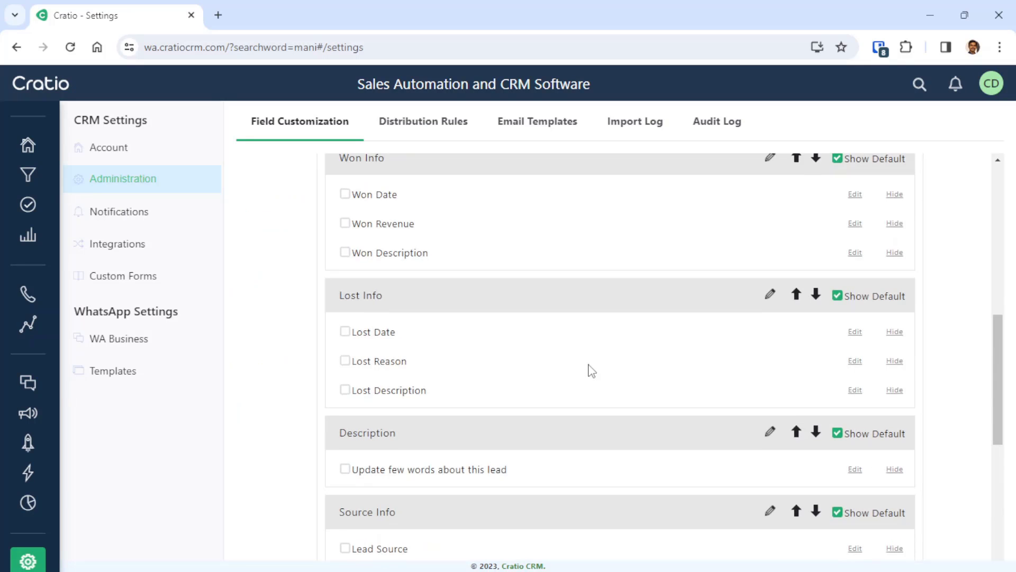
{"action": "scroll", "coordinate": [592, 370], "scroll_direction": "up", "scroll_amount": 3}
{"action": "scroll", "coordinate": [593, 371], "scroll_direction": "up", "scroll_amount": 4}
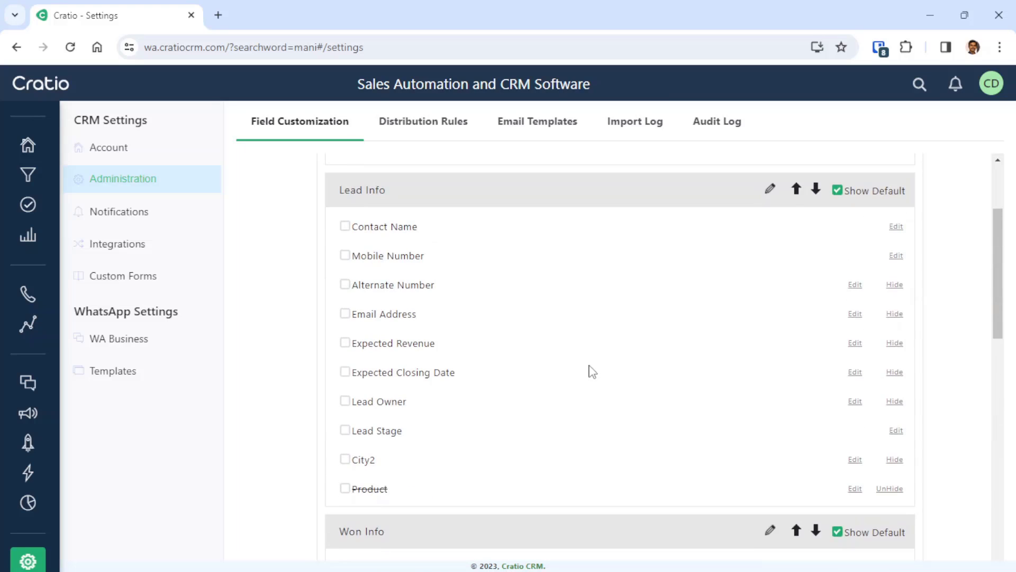
{"action": "scroll", "coordinate": [589, 370], "scroll_direction": "up", "scroll_amount": 3}
{"action": "scroll", "coordinate": [598, 398], "scroll_direction": "down", "scroll_amount": 5}
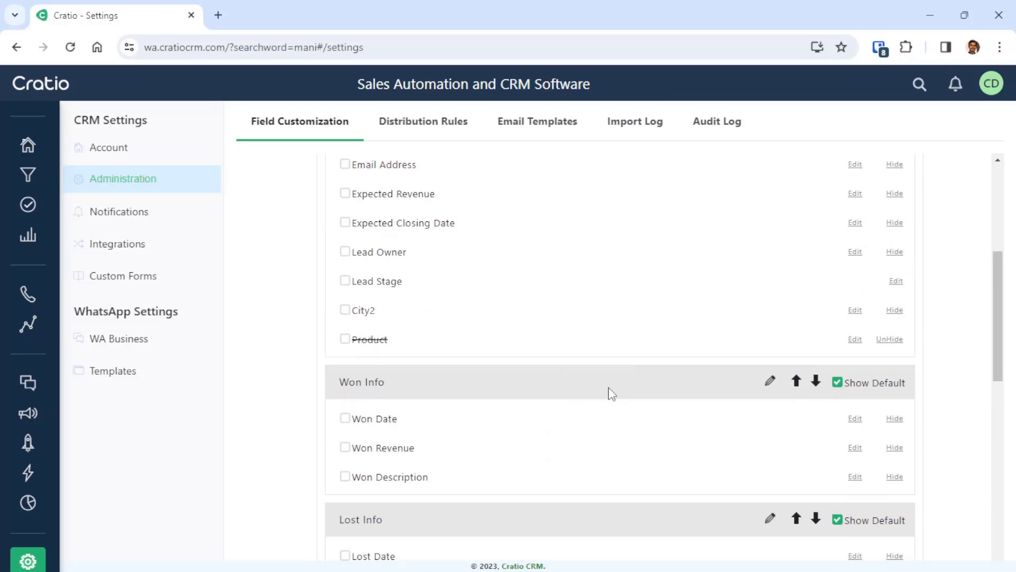
{"action": "scroll", "coordinate": [613, 393], "scroll_direction": "down", "scroll_amount": 12}
{"action": "scroll", "coordinate": [635, 371], "scroll_direction": "up", "scroll_amount": 15}
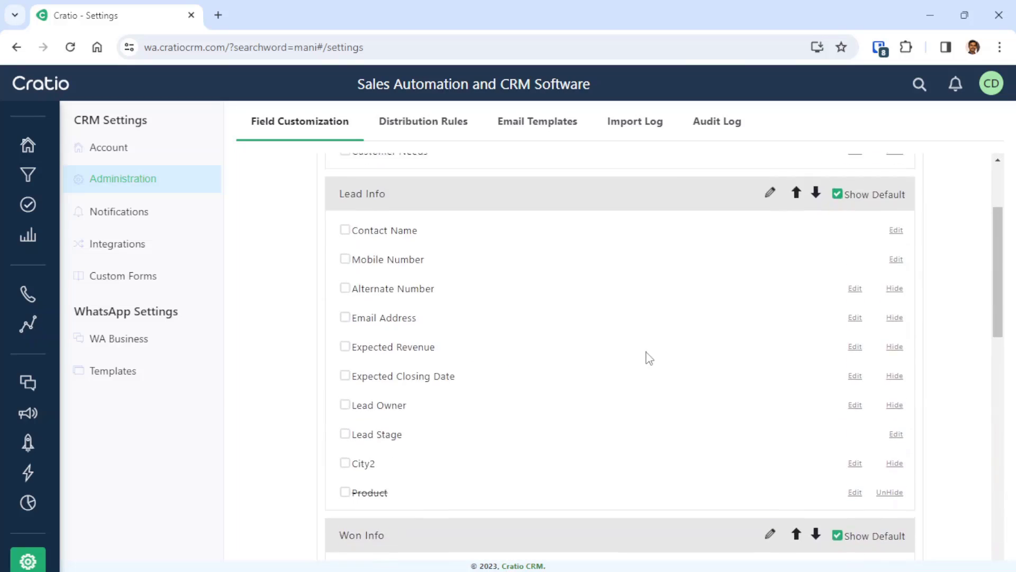
{"action": "scroll", "coordinate": [649, 358], "scroll_direction": "up", "scroll_amount": 3}
{"action": "left_click", "coordinate": [693, 177]}
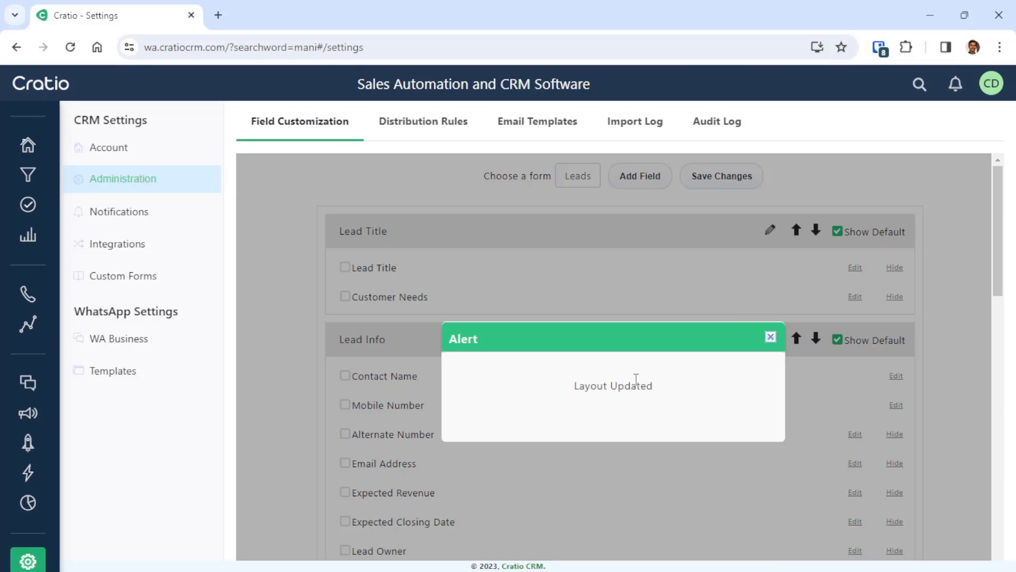
{"action": "left_click", "coordinate": [772, 338]}
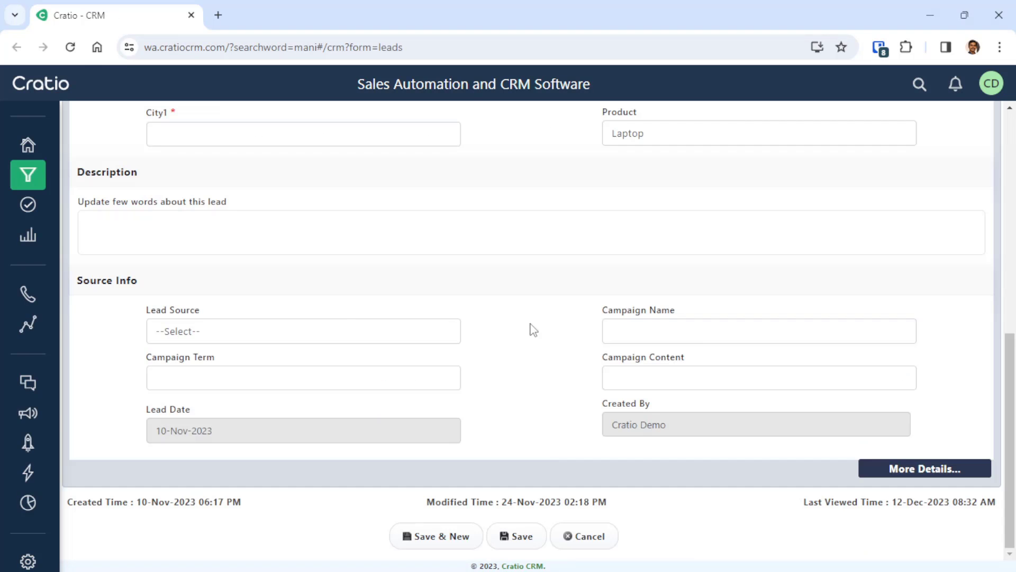
Open a blank new lead, confirm City2 shows and Product is gone, then switch to Google Slides
{"action": "mouse_move", "coordinate": [18, 176]}
{"action": "left_click", "coordinate": [82, 183]}
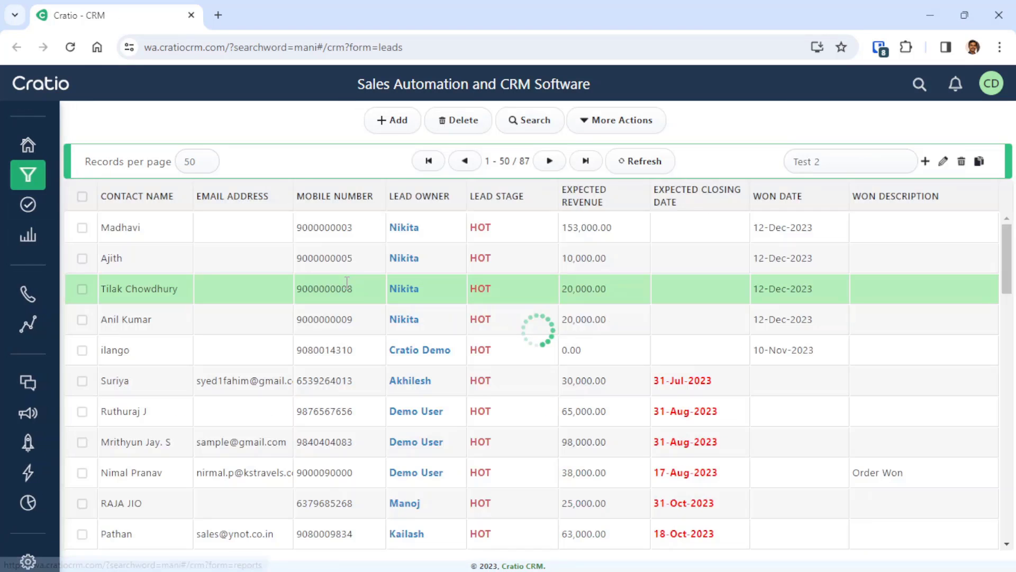
{"action": "left_click", "coordinate": [380, 239]}
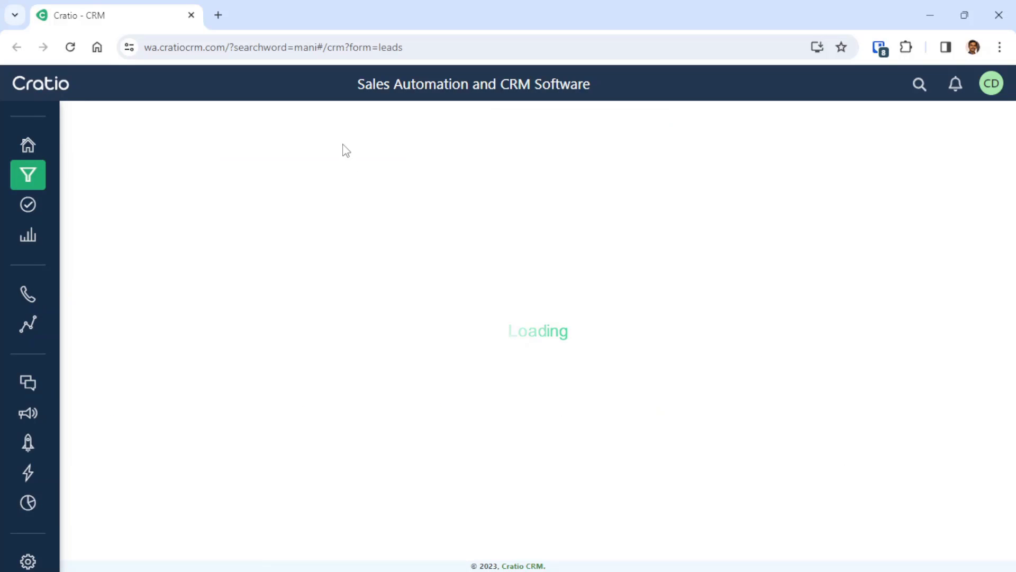
{"action": "left_click", "coordinate": [403, 118]}
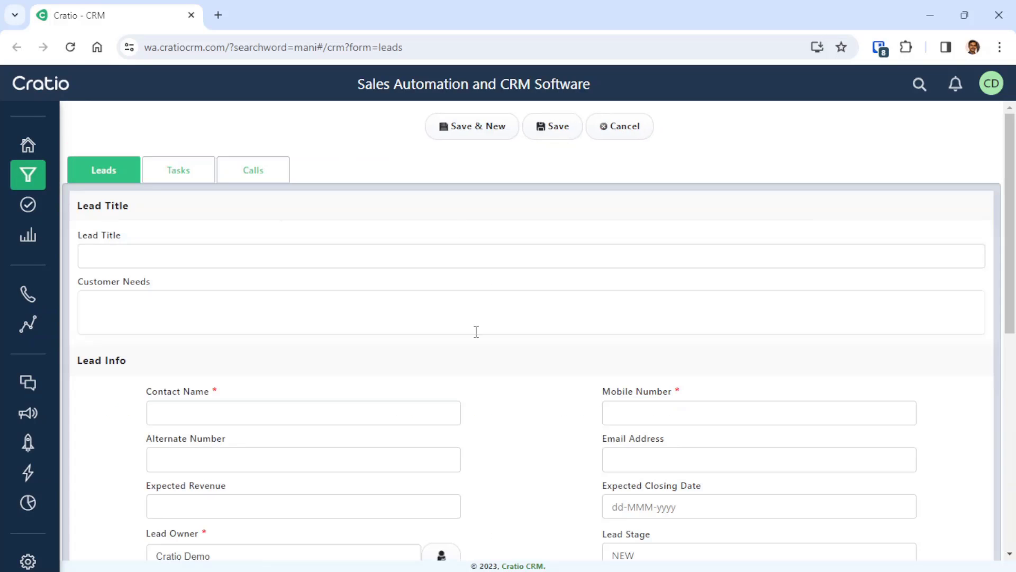
{"action": "scroll", "coordinate": [534, 383], "scroll_direction": "down", "scroll_amount": 1}
{"action": "scroll", "coordinate": [533, 382], "scroll_direction": "down", "scroll_amount": 4}
{"action": "double_click", "coordinate": [168, 358]}
{"action": "left_click", "coordinate": [586, 386]}
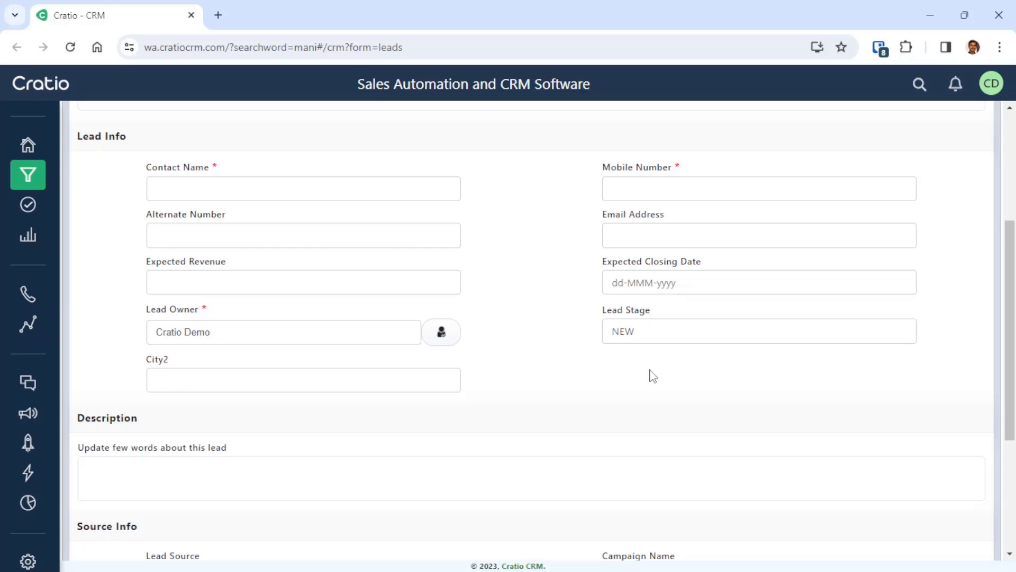
{"action": "scroll", "coordinate": [854, 399], "scroll_direction": "down", "scroll_amount": 5}
{"action": "scroll", "coordinate": [412, 249], "scroll_direction": "up", "scroll_amount": 8}
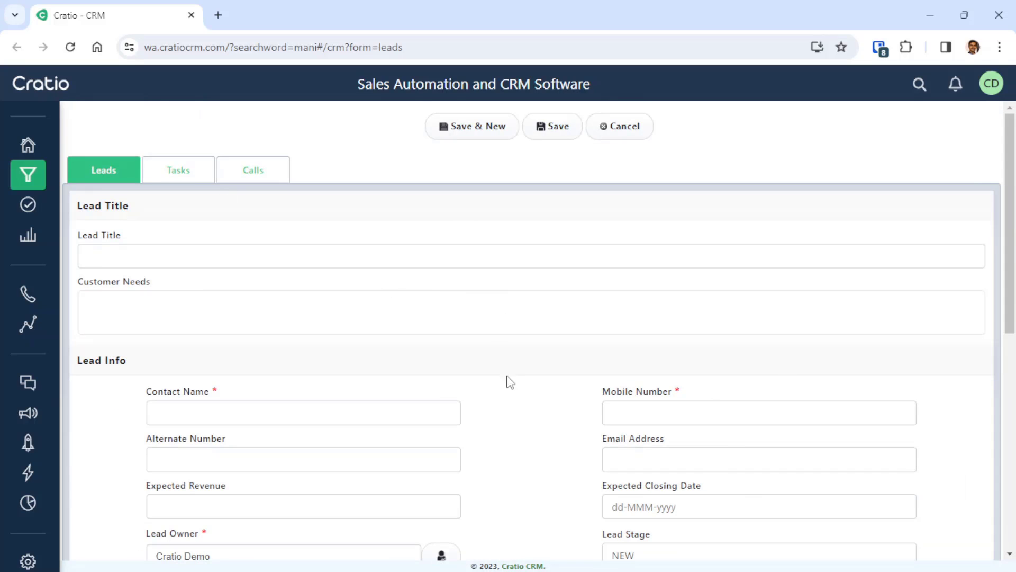
{"action": "key", "text": "alt+Tab"}
{"action": "key", "text": "alt+Tab"}
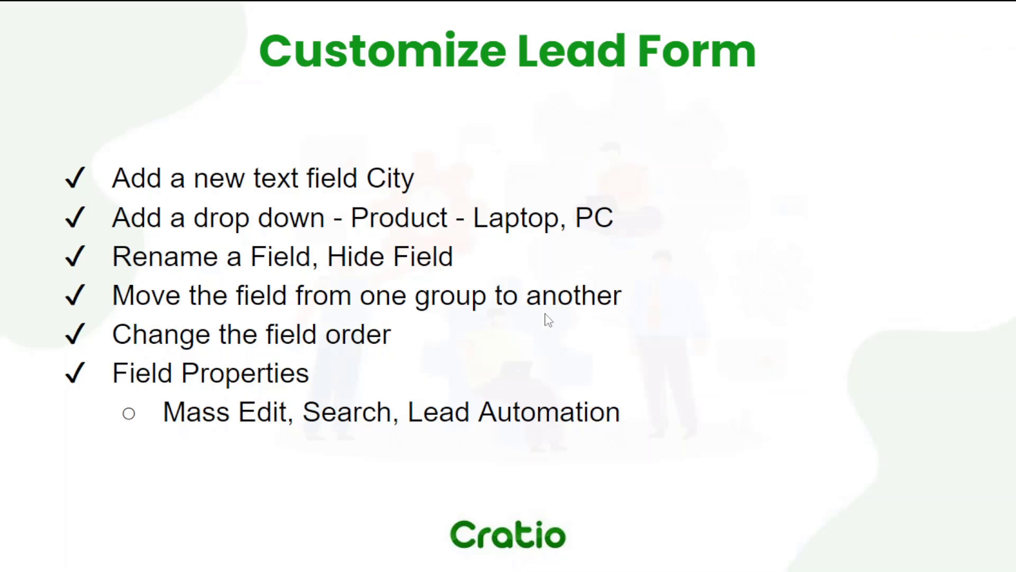